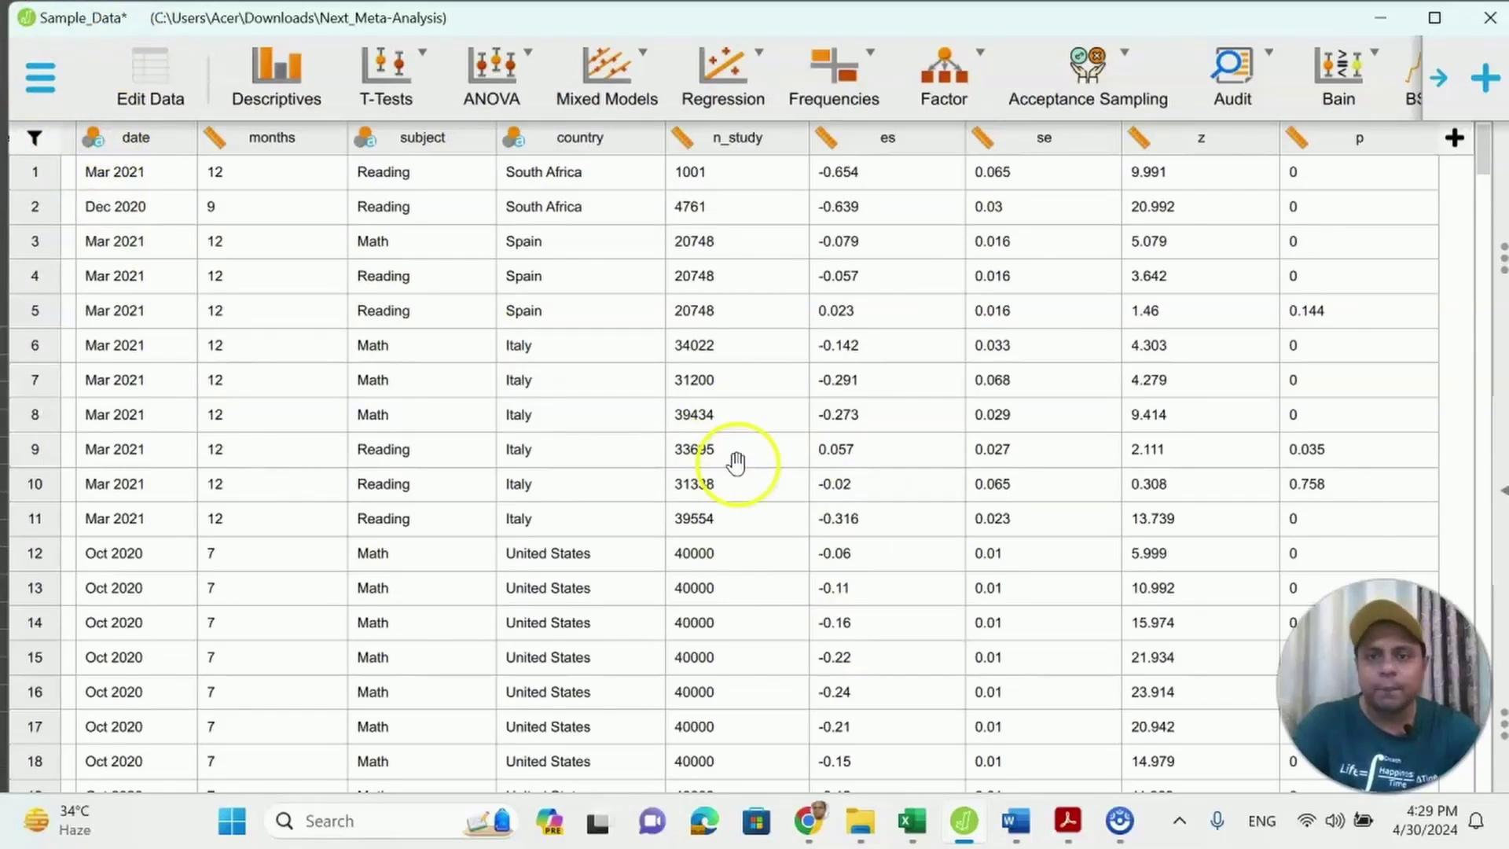
# Step: Open JASP's main menu to load Sample_Data.csv from the Next_Meta-Analysis folder
pyautogui.click(35, 76)
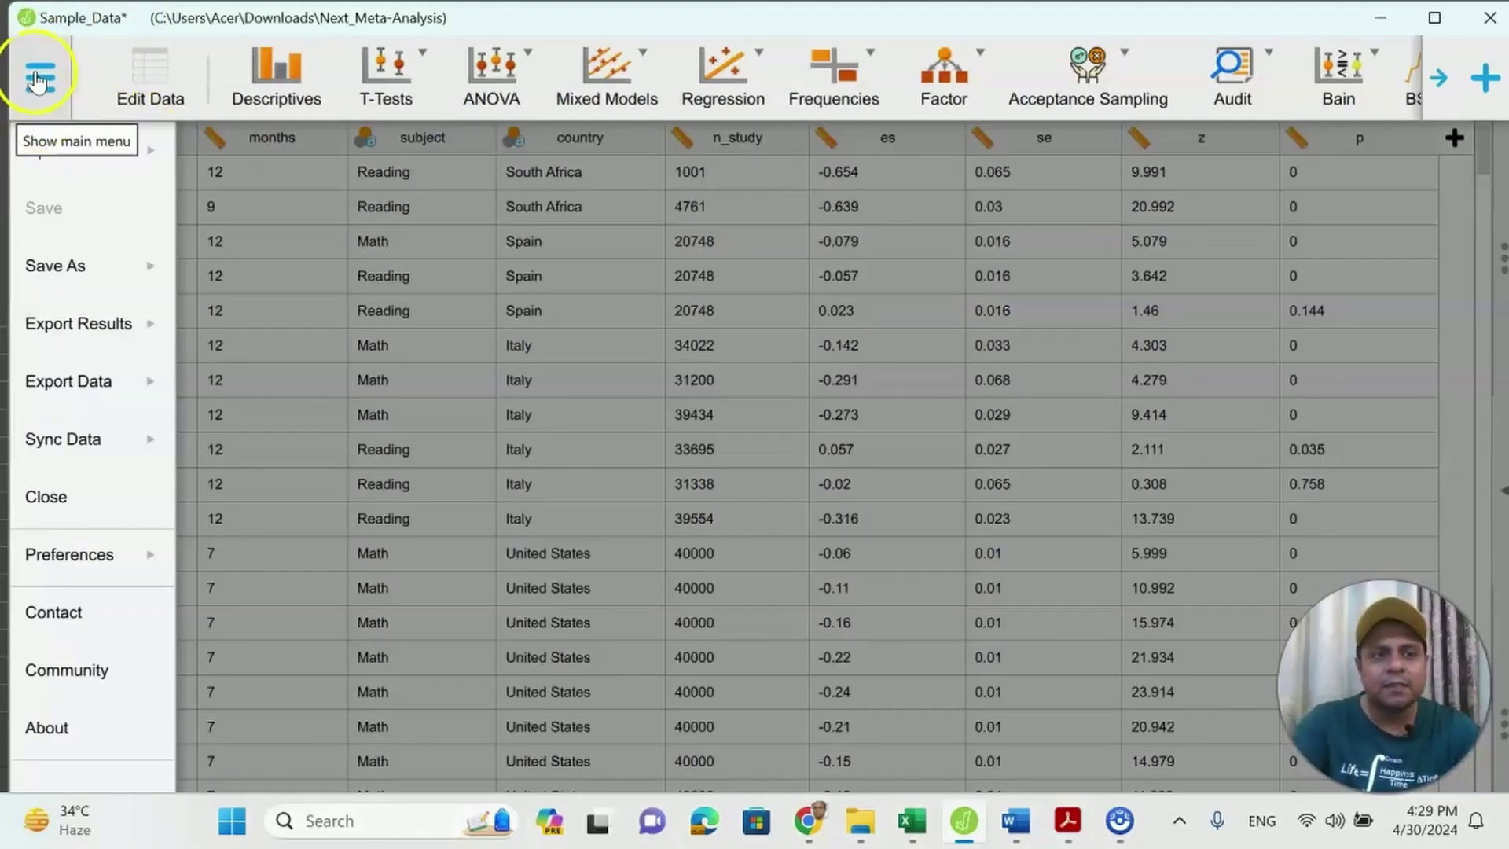
pyautogui.click(157, 156)
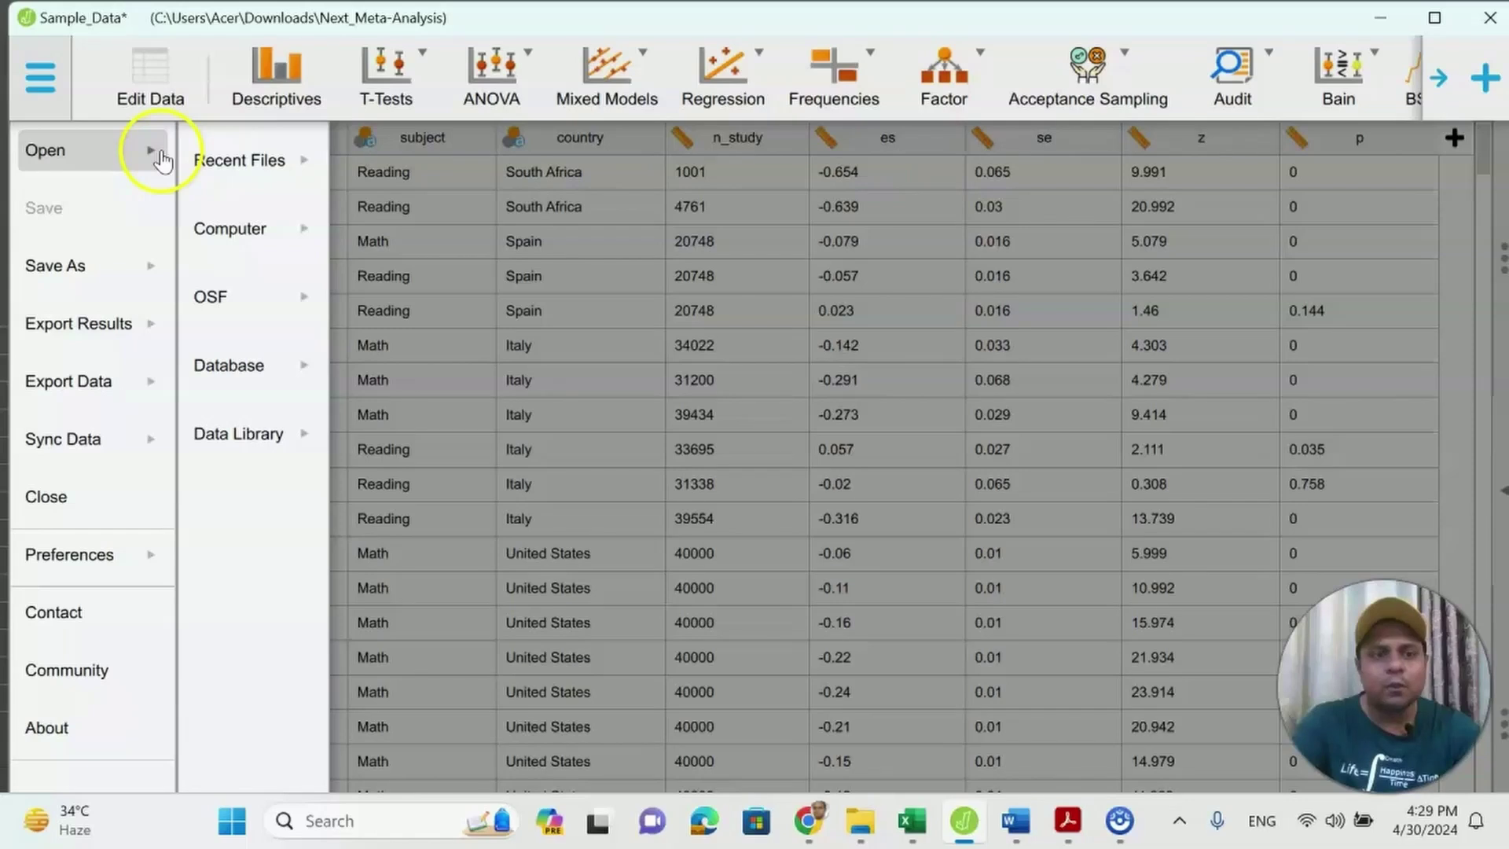
pyautogui.click(263, 167)
pyautogui.click(265, 232)
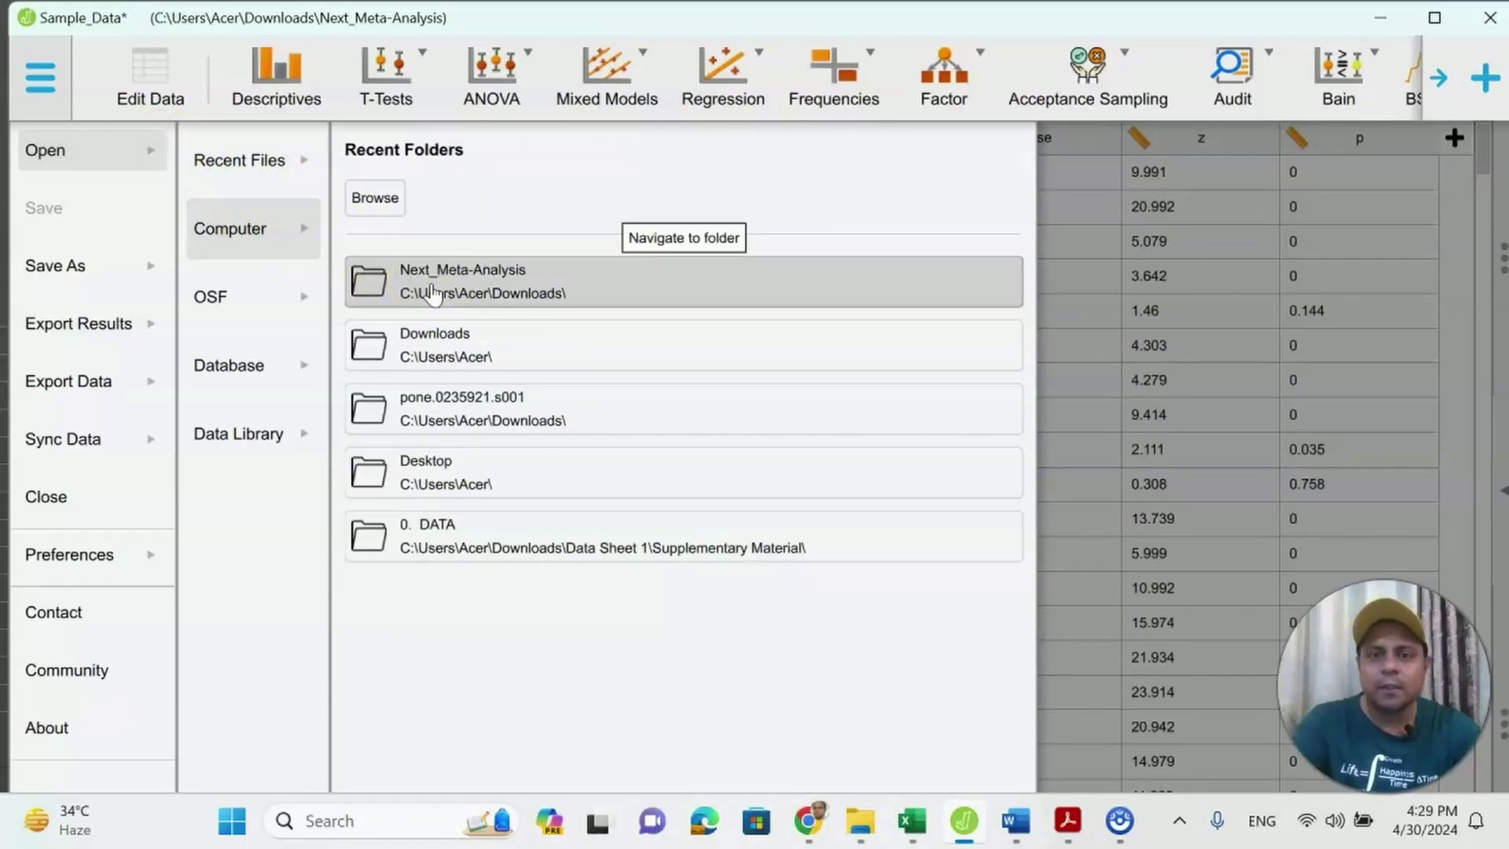
pyautogui.click(264, 163)
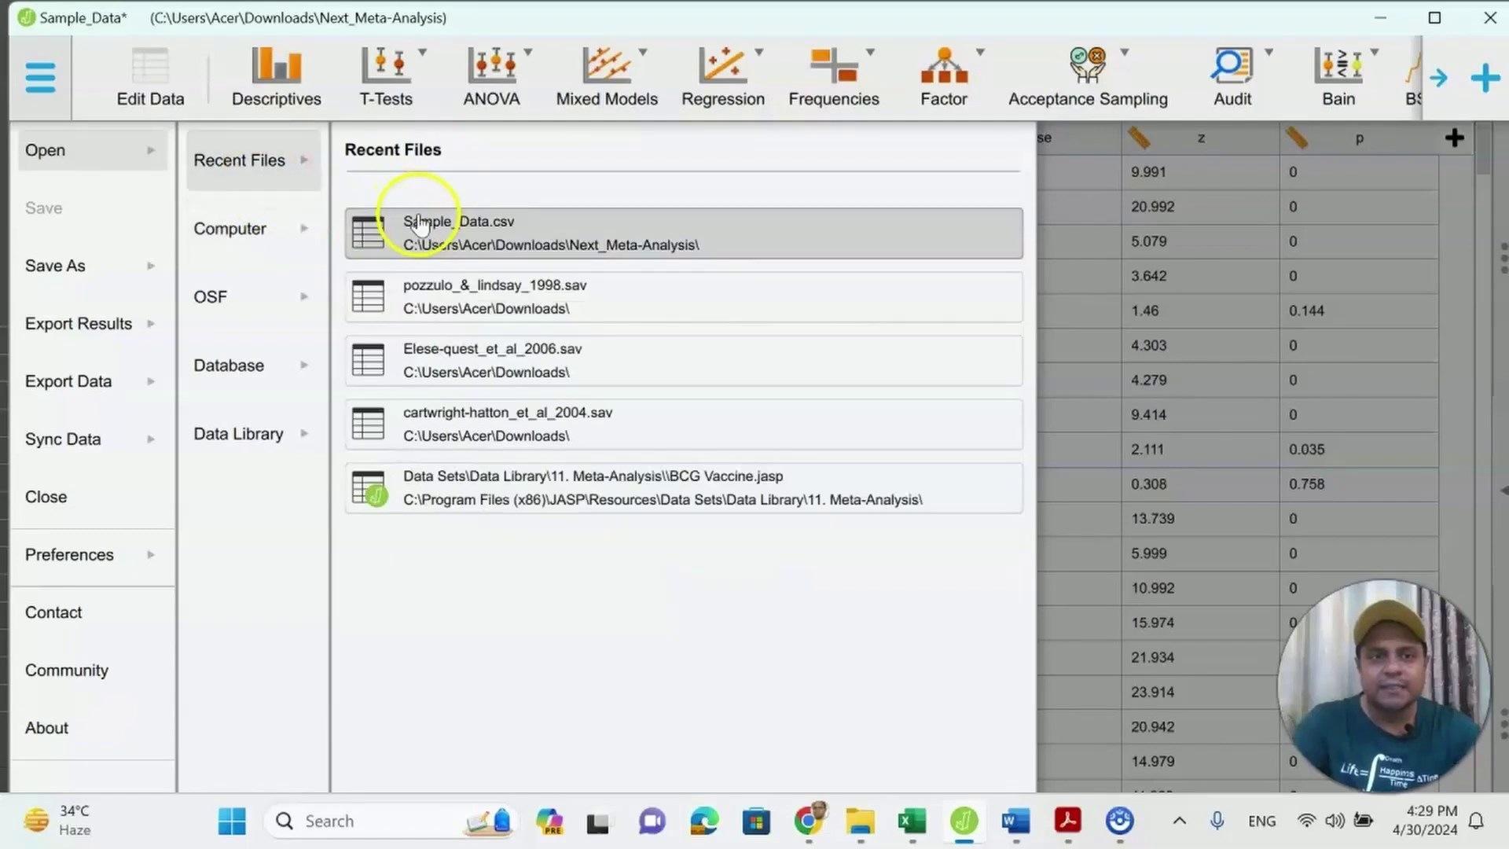
pyautogui.click(1203, 324)
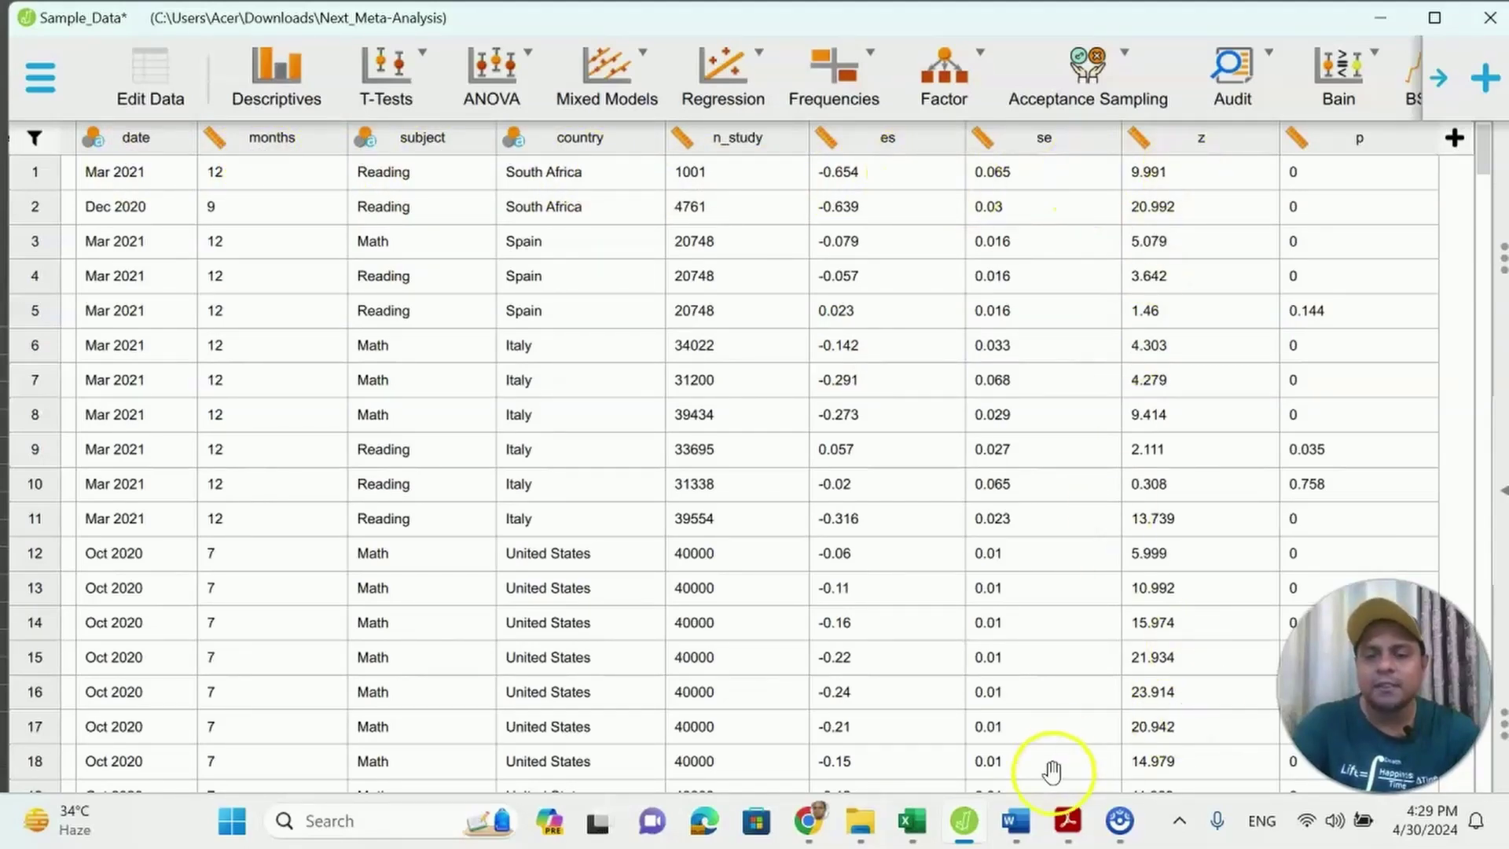
pyautogui.click(914, 824)
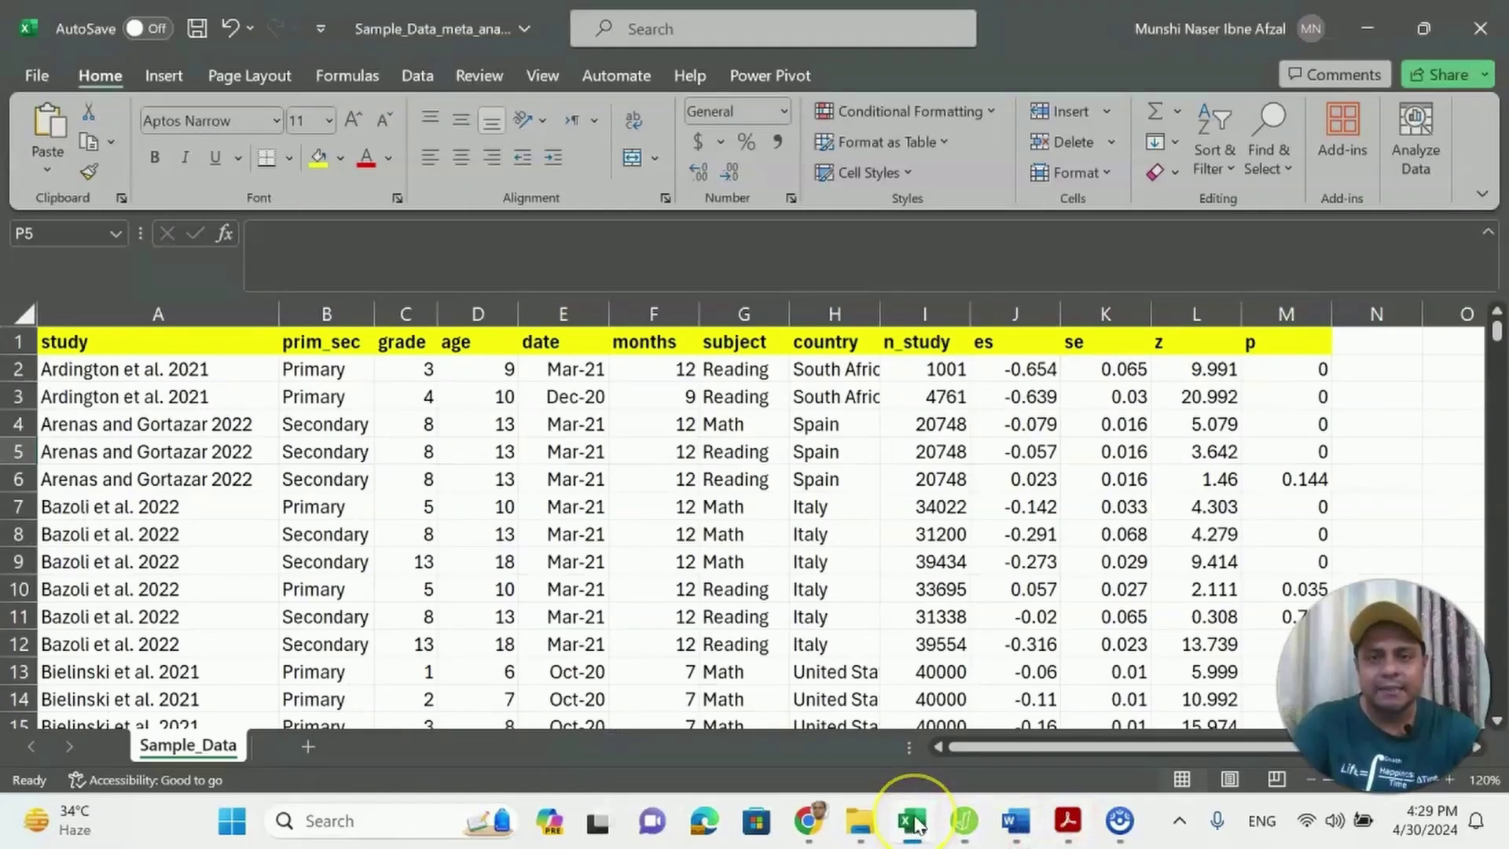
pyautogui.click(915, 824)
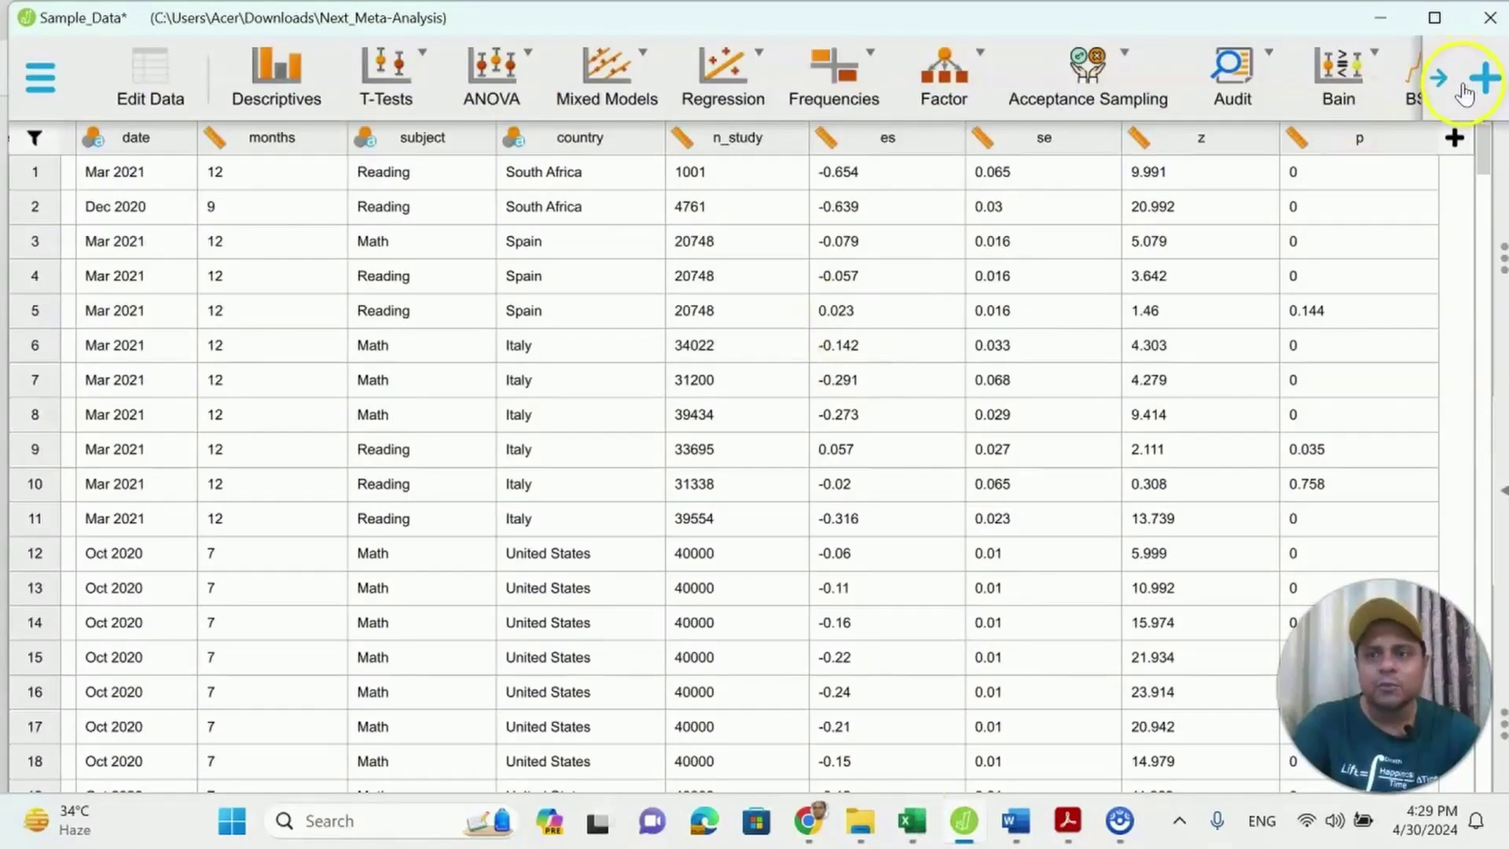
# Step: Add a Classical Meta-Analysis from the Meta-Analysis module at the far right of the ribbon
pyautogui.click(1446, 78)
pyautogui.click(1446, 79)
pyautogui.click(1446, 79)
pyautogui.click(1446, 78)
pyautogui.click(1442, 79)
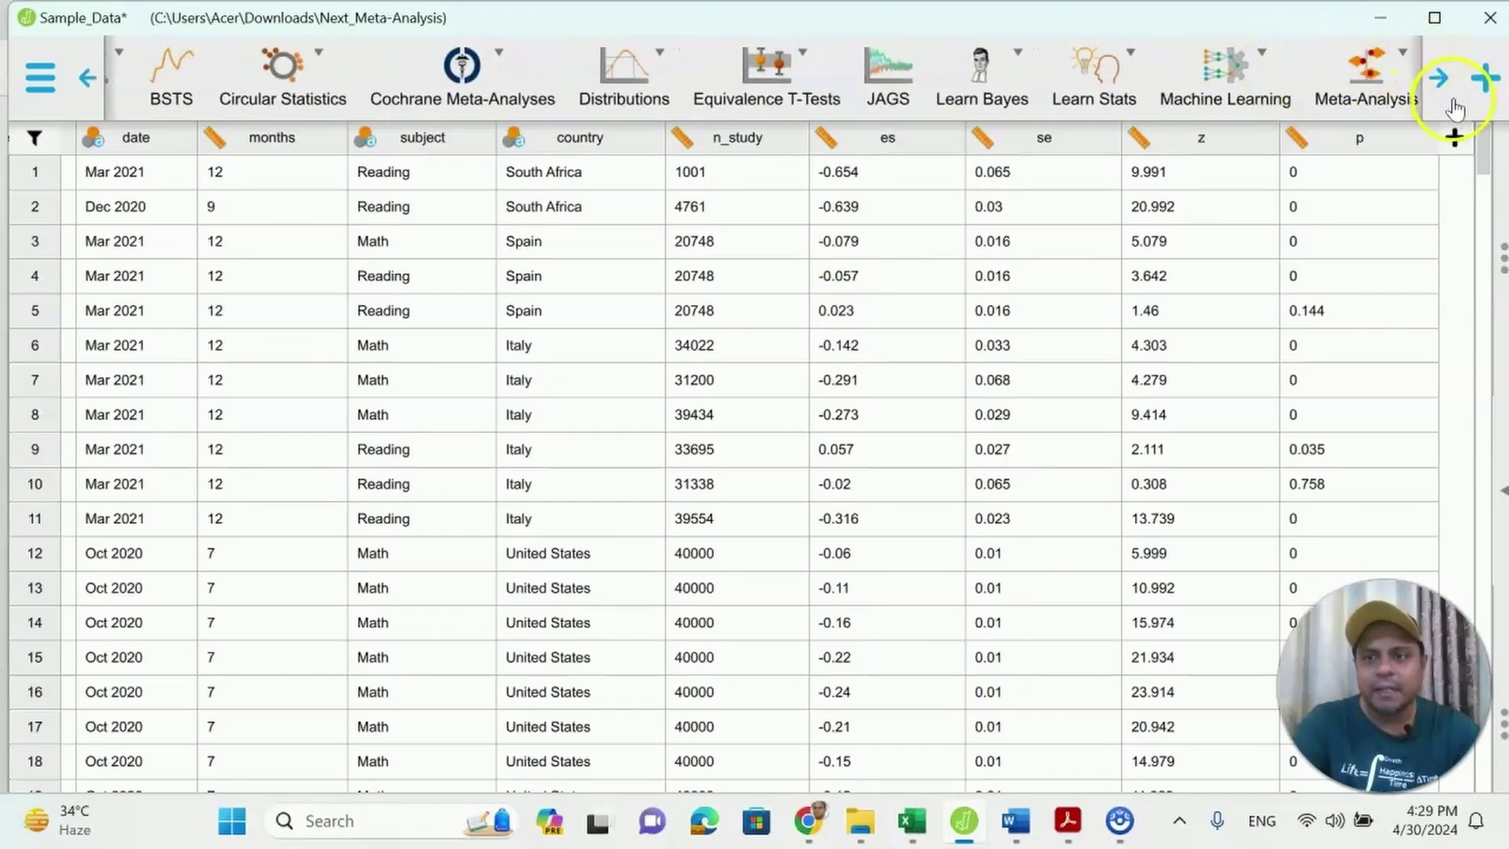
pyautogui.click(1441, 82)
pyautogui.click(1074, 116)
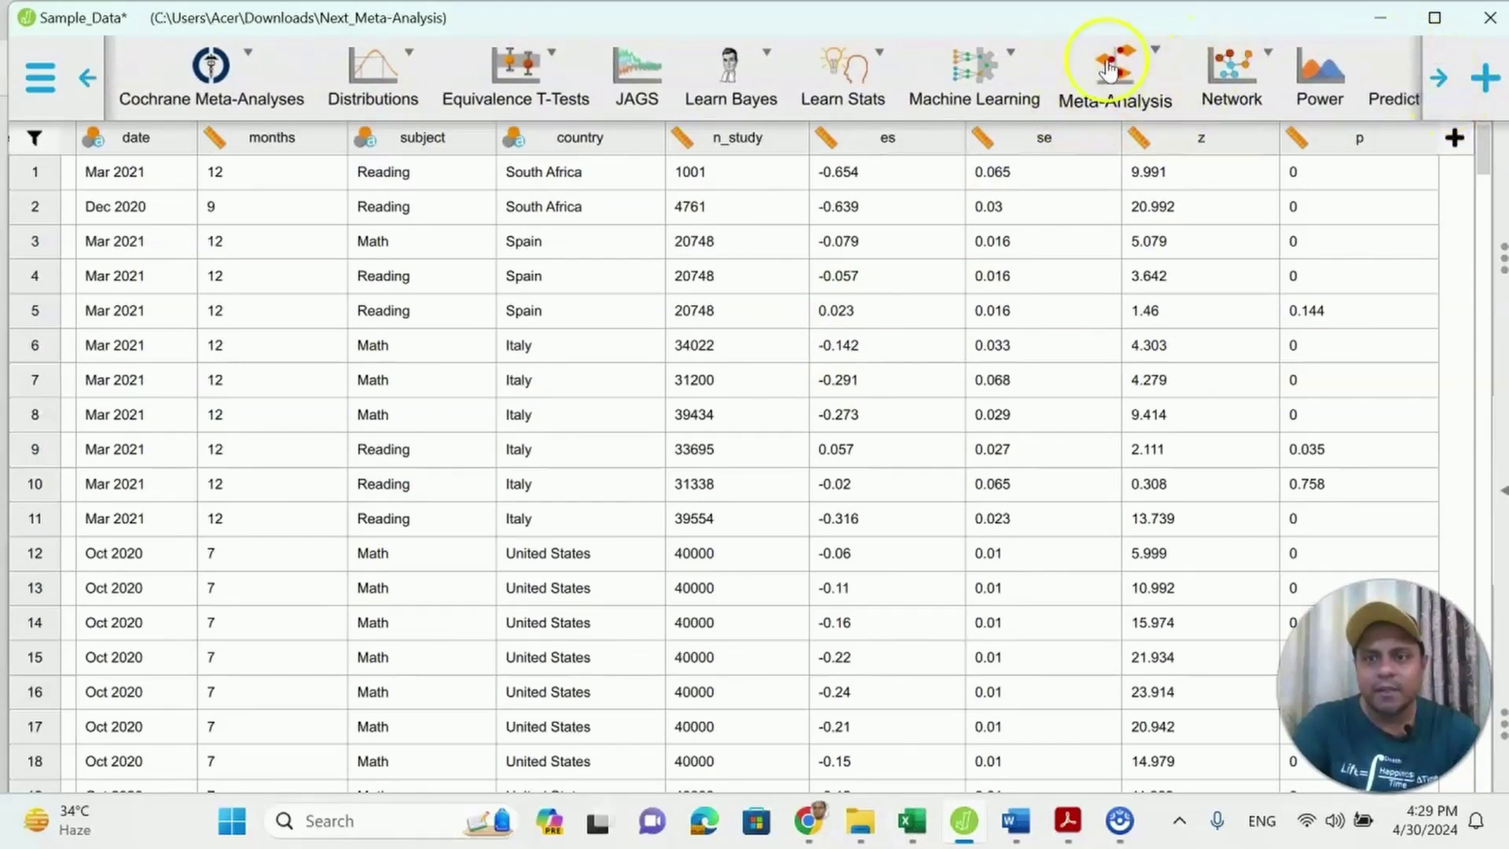
pyautogui.click(1158, 62)
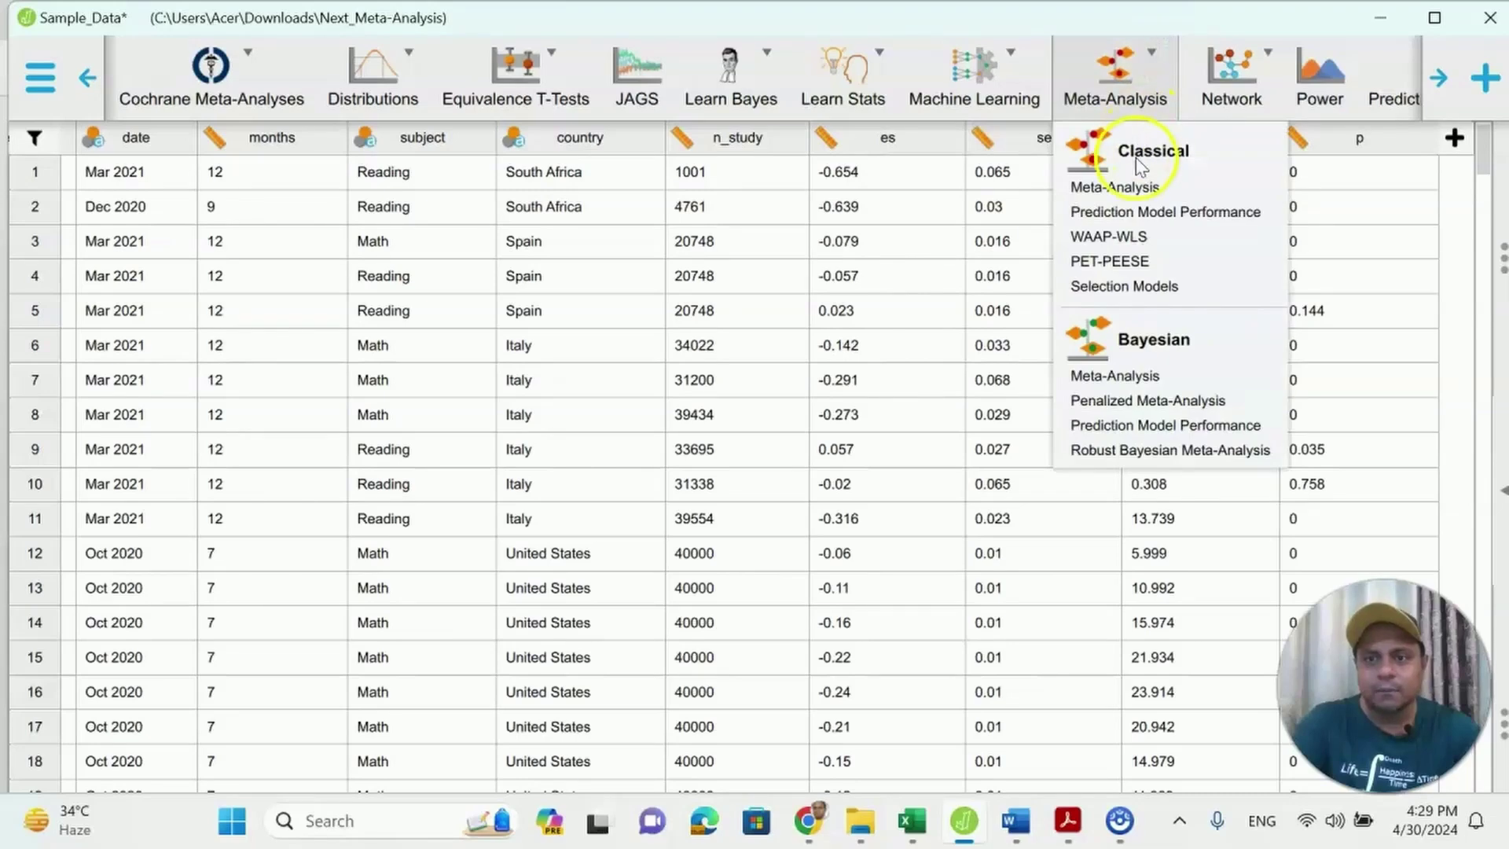
pyautogui.click(1136, 188)
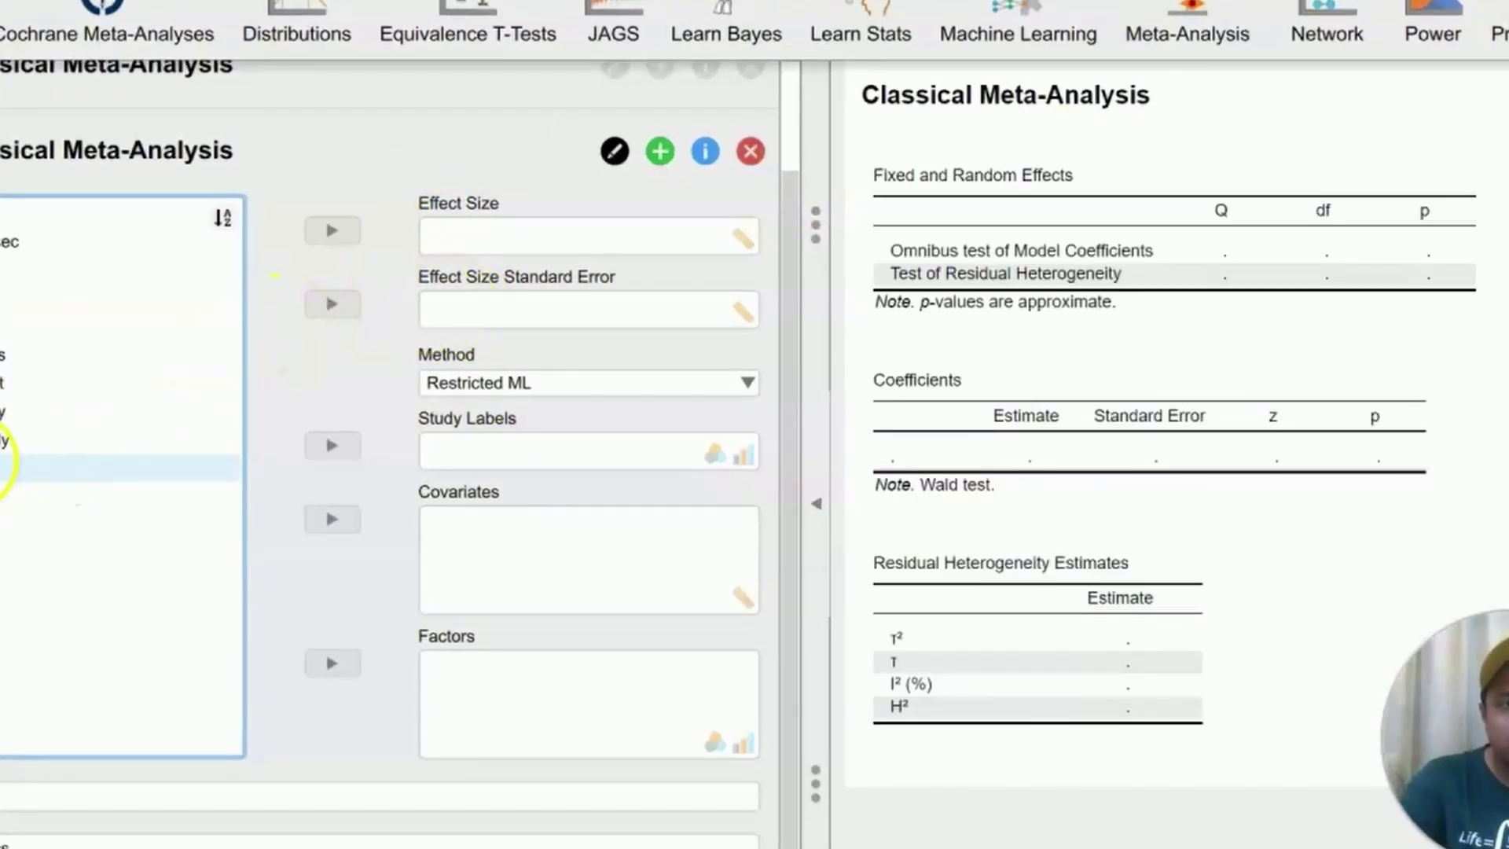
# Step: Assign es as Effect Size and se as Effect Size Standard Error
pyautogui.click(4, 468)
pyautogui.click(322, 230)
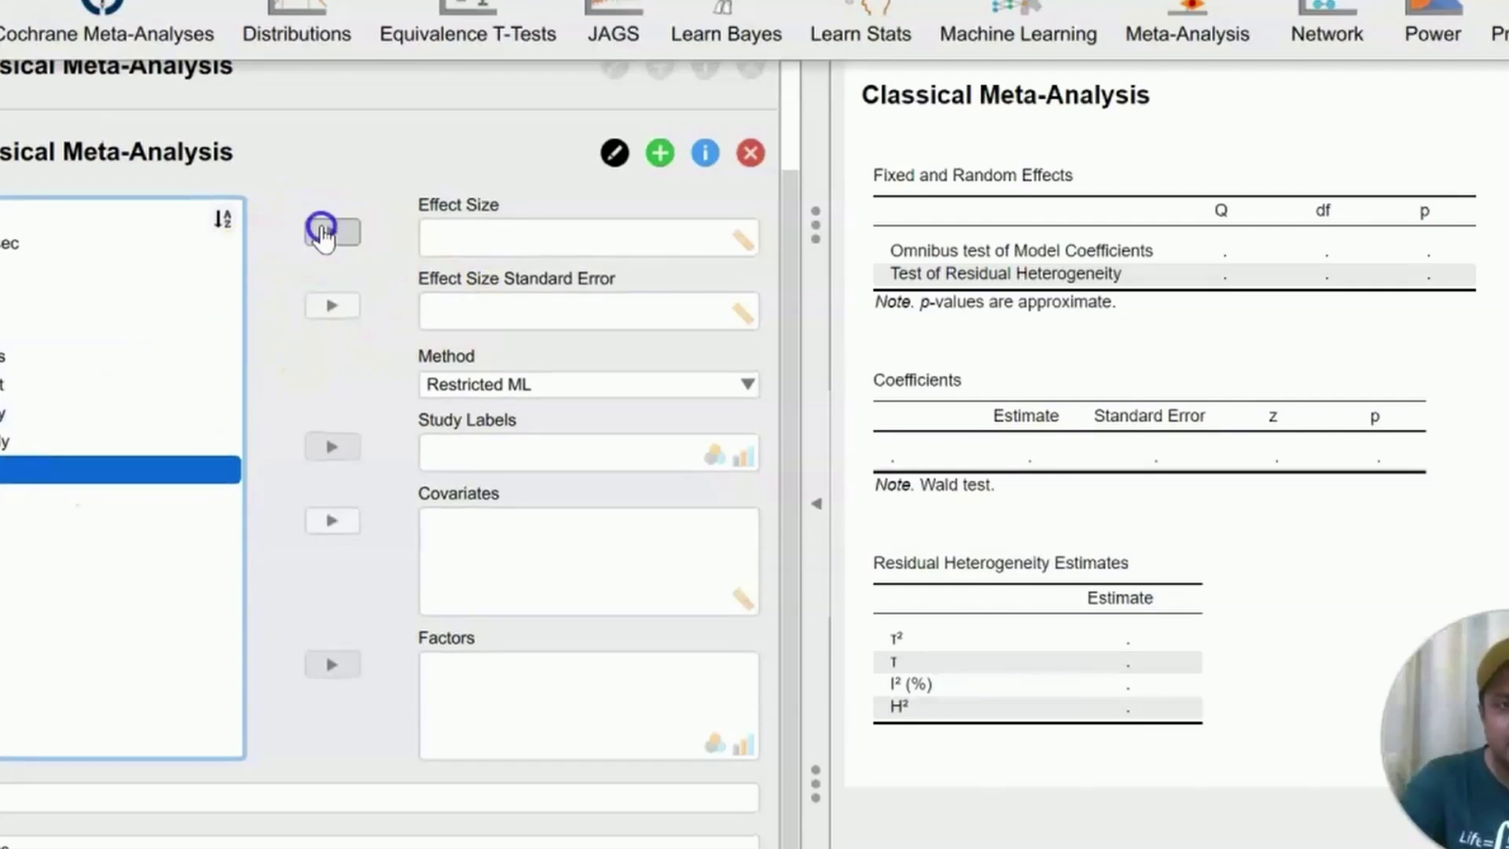
pyautogui.click(95, 465)
pyautogui.click(333, 307)
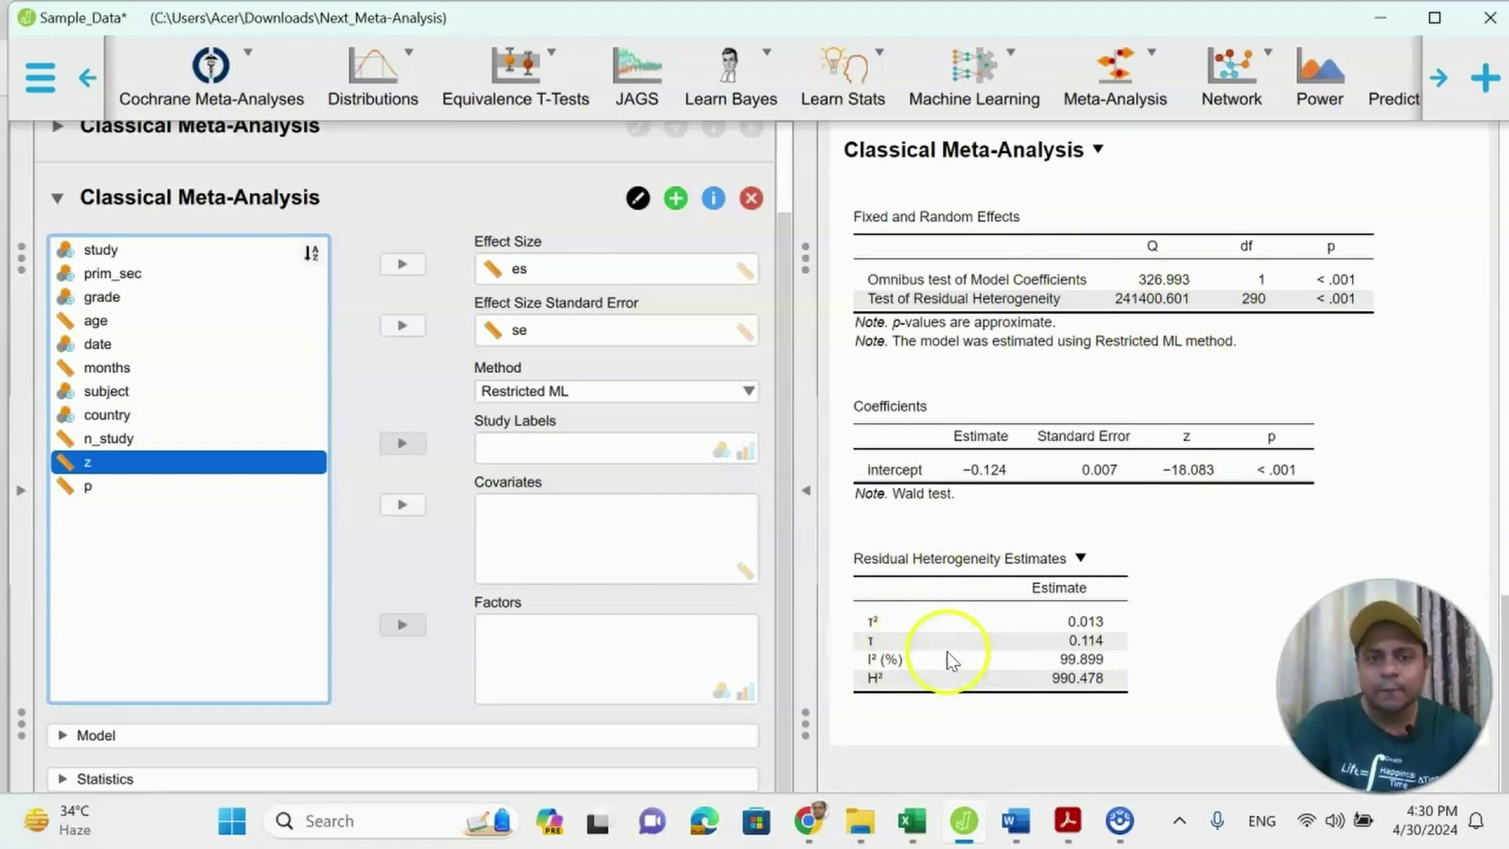
pyautogui.click(676, 390)
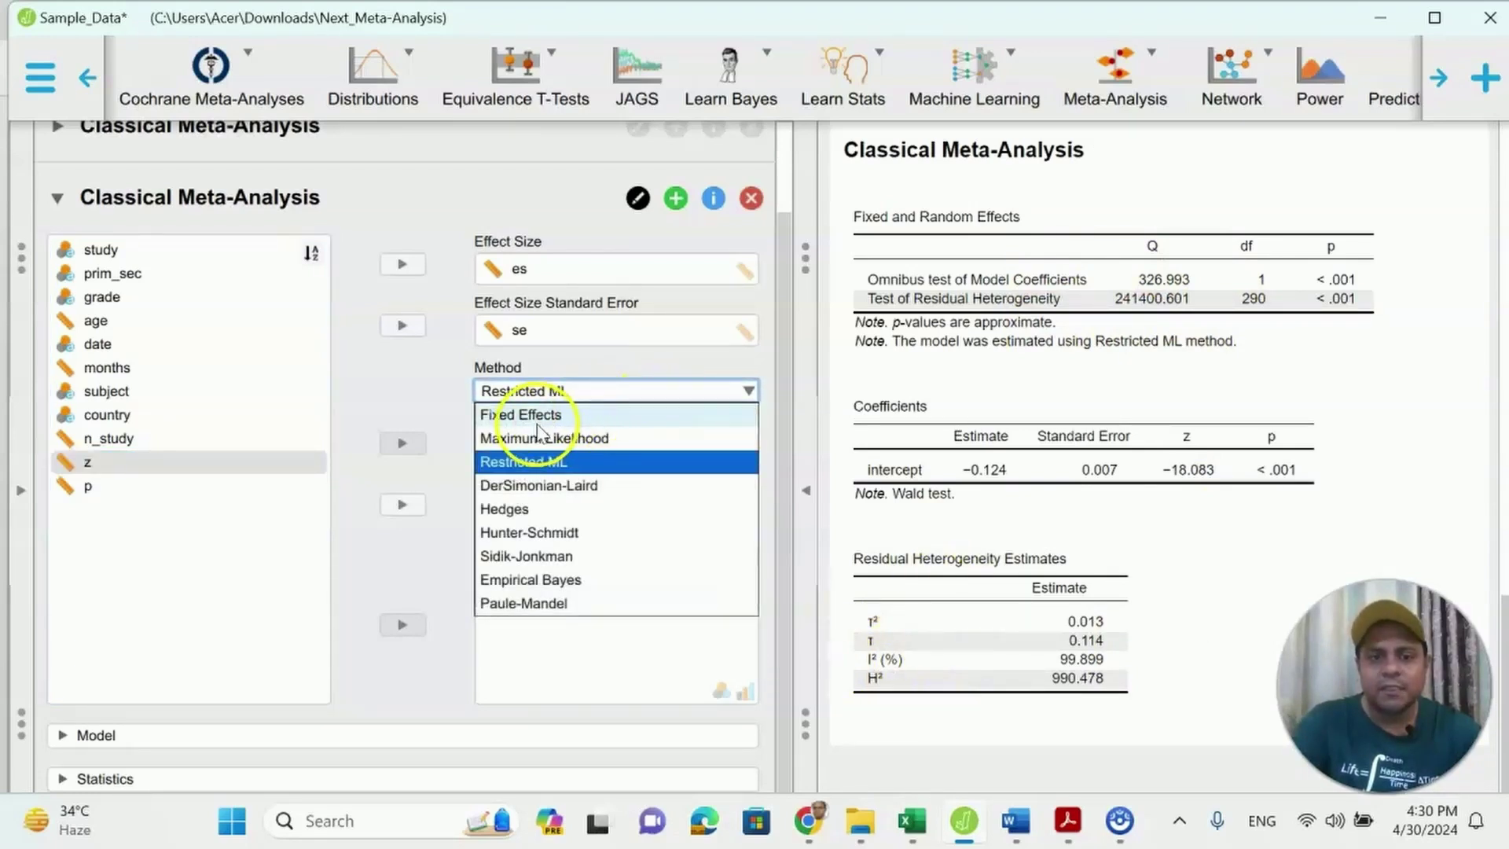
# Step: Change the estimation method from Restricted ML to Hedges
pyautogui.click(524, 510)
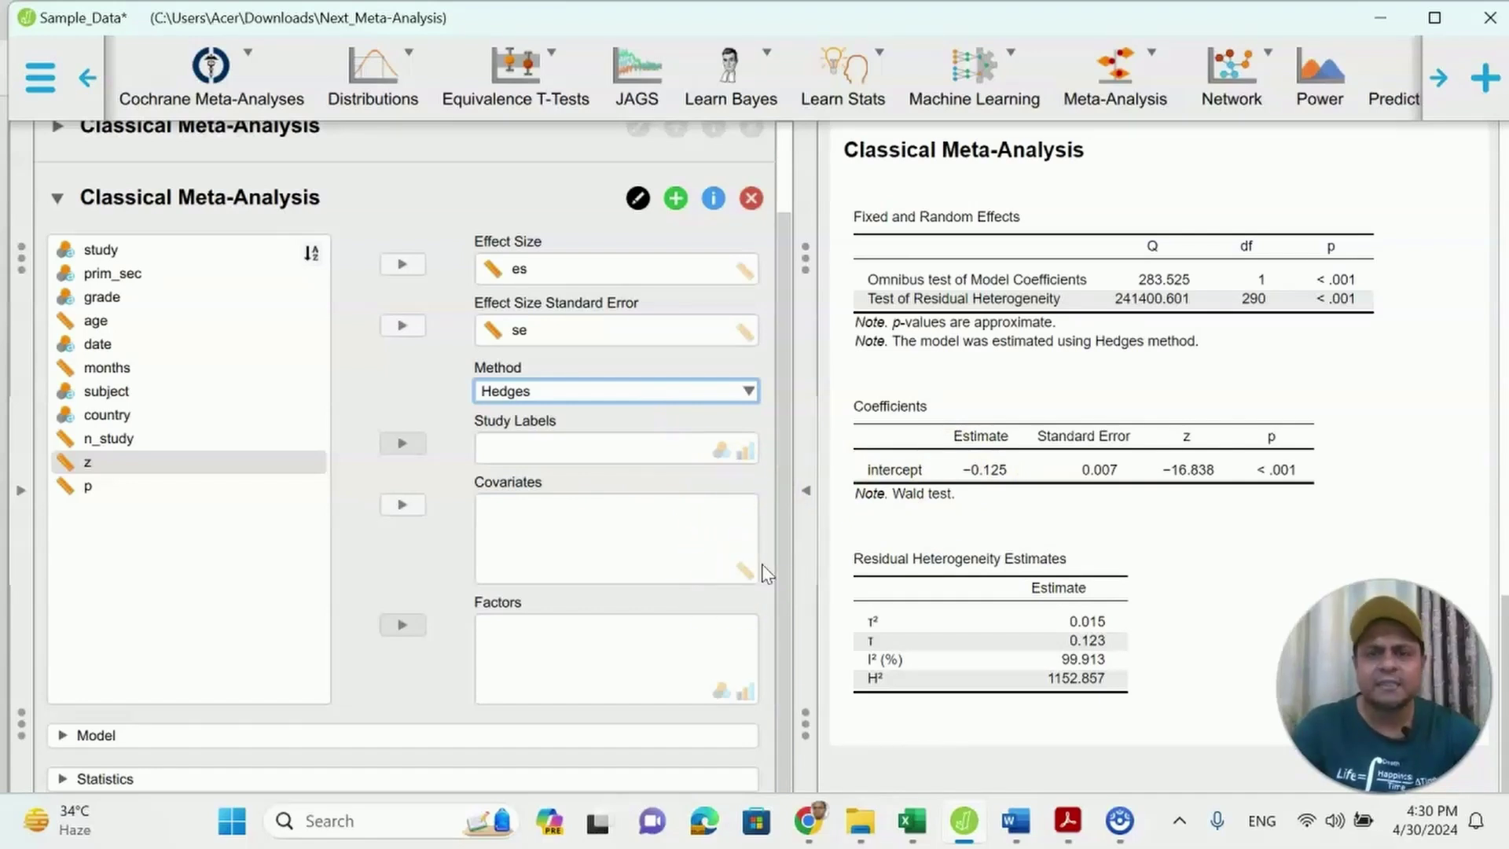
pyautogui.click(88, 736)
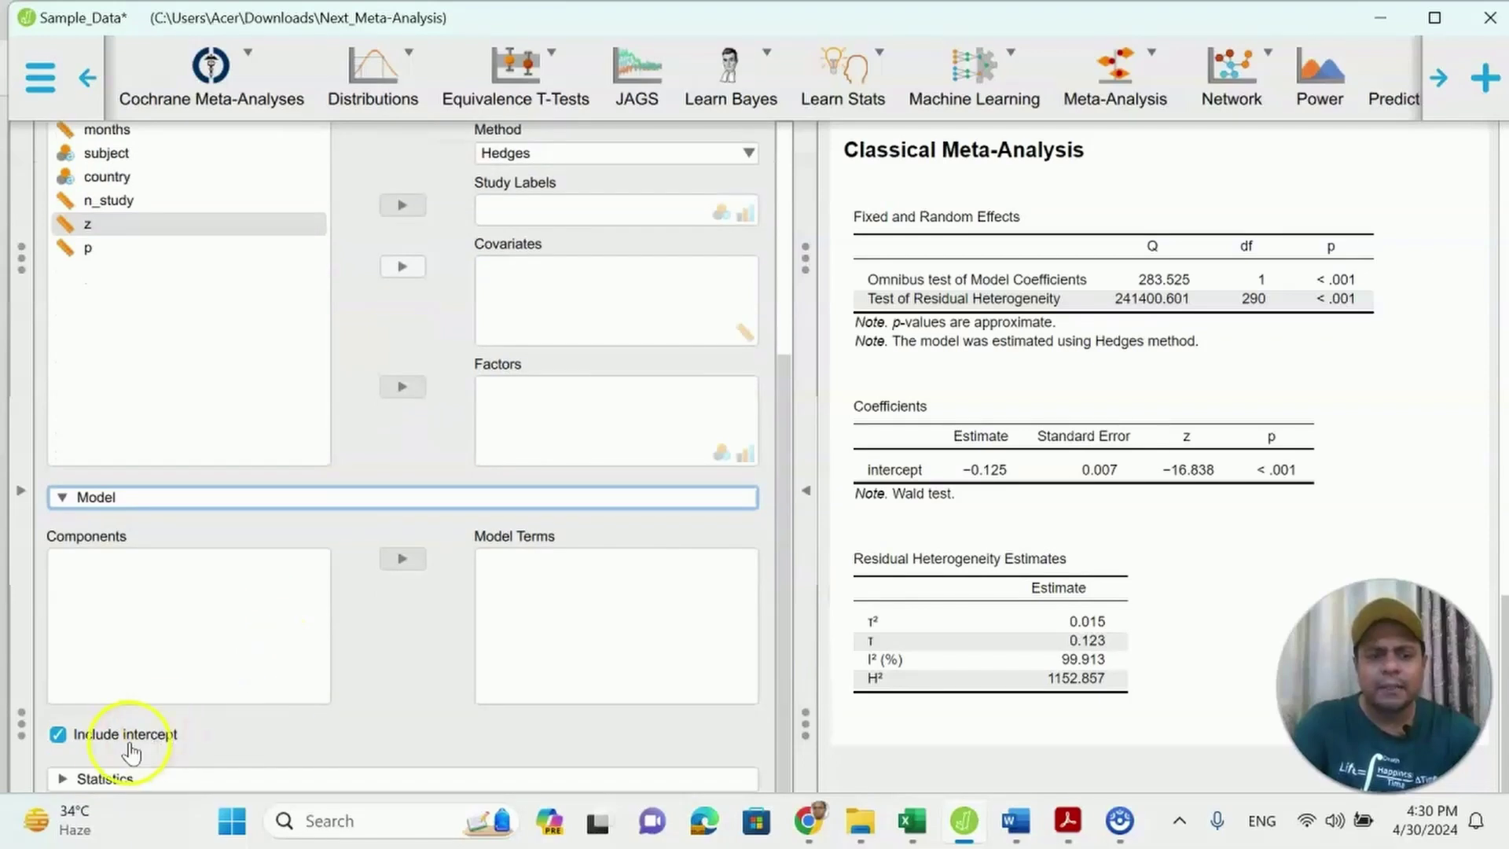
# Step: Enable Forest plot under Model Fit in the Statistics options
pyautogui.click(104, 779)
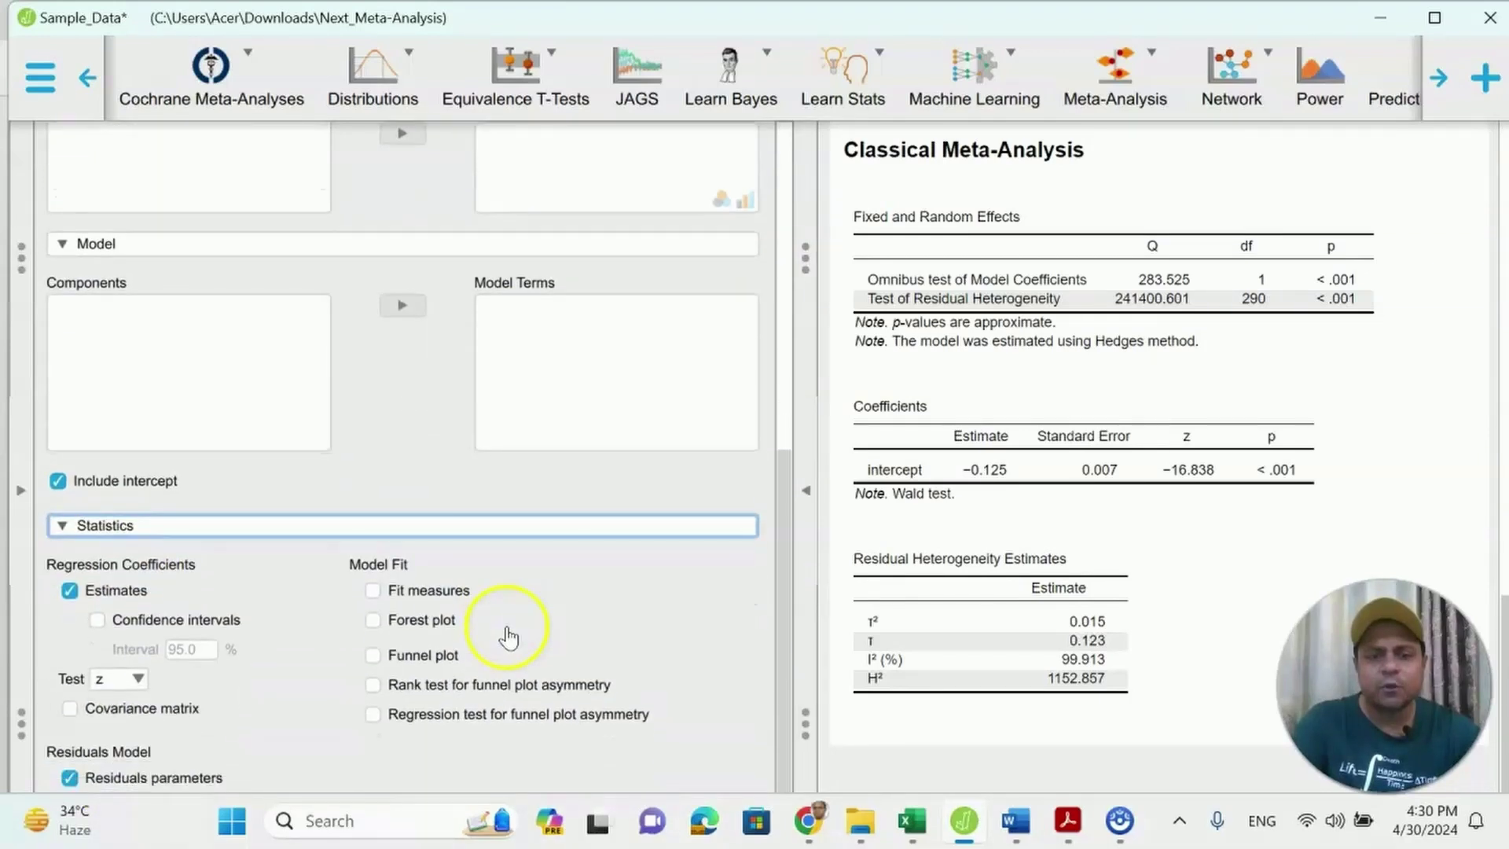
pyautogui.click(374, 620)
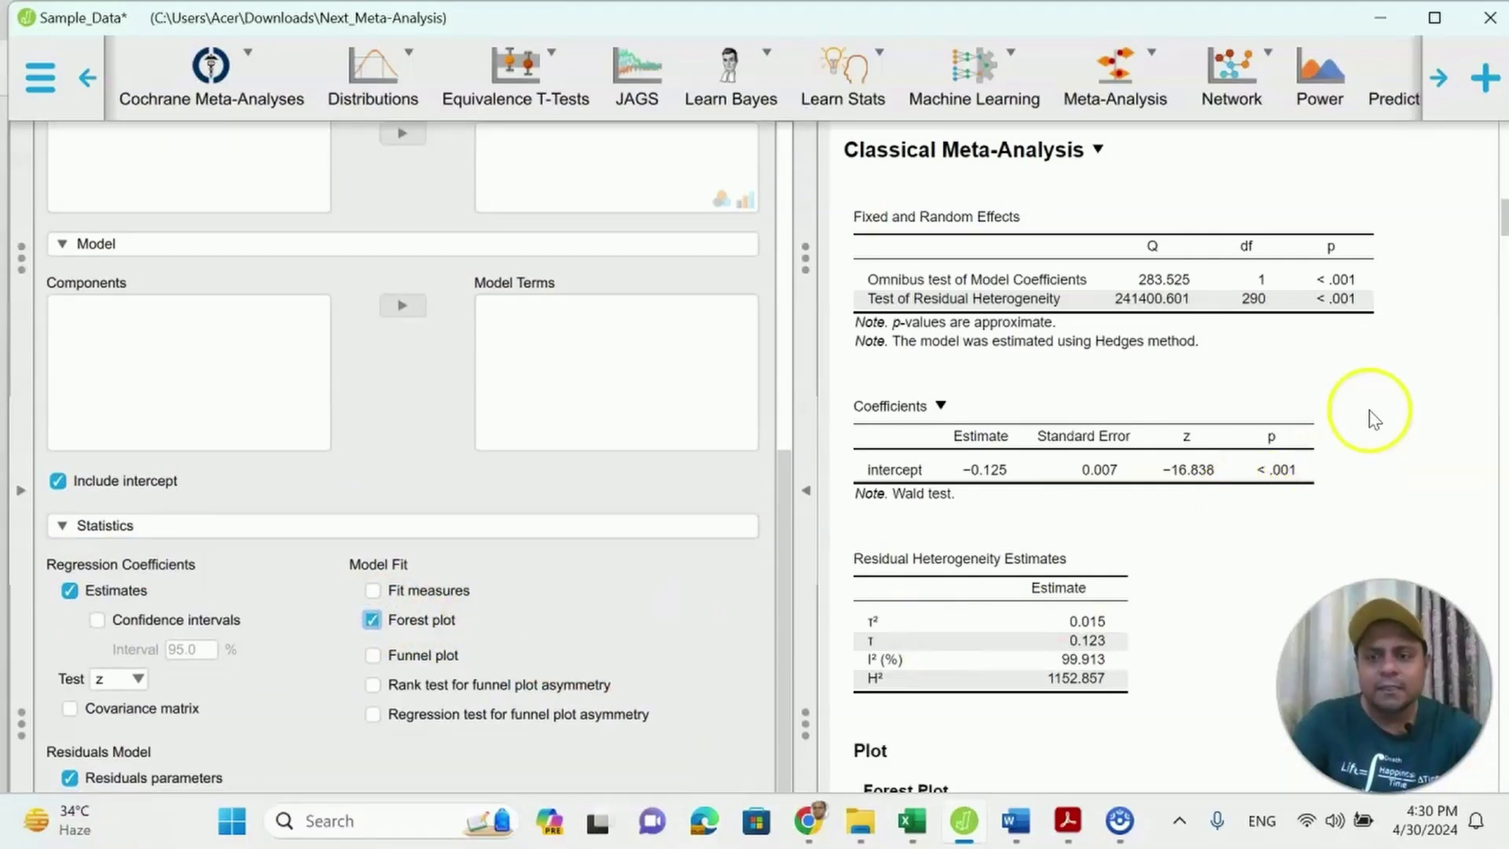
pyautogui.scroll(-10, 1372, 417)
# Step: Scroll through the Hedges result tables and the forest plot
pyautogui.scroll(-3, 1353, 412)
pyautogui.scroll(12, 1340, 408)
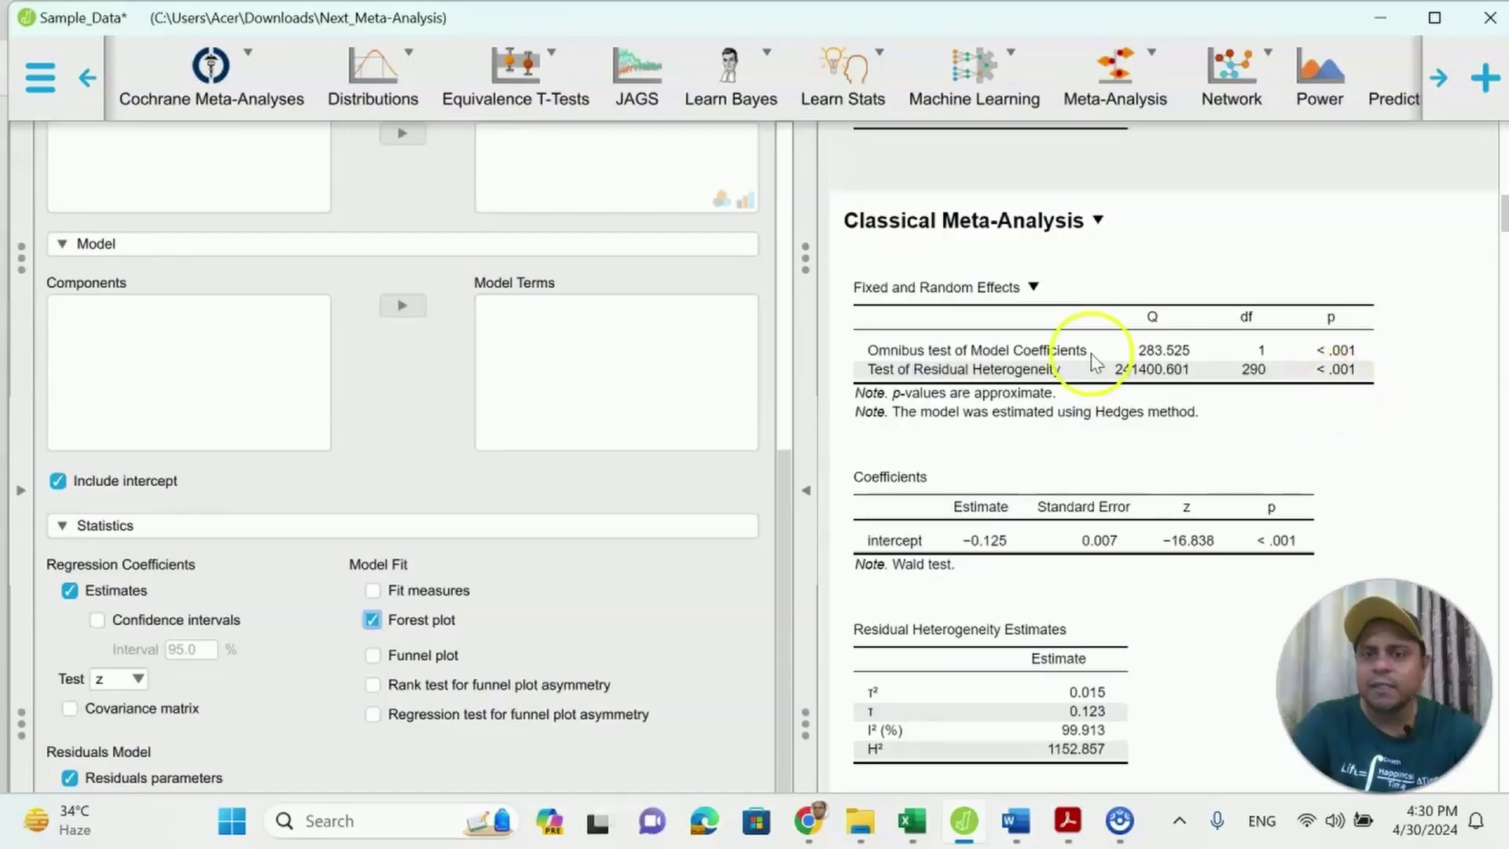
pyautogui.scroll(-1, 970, 377)
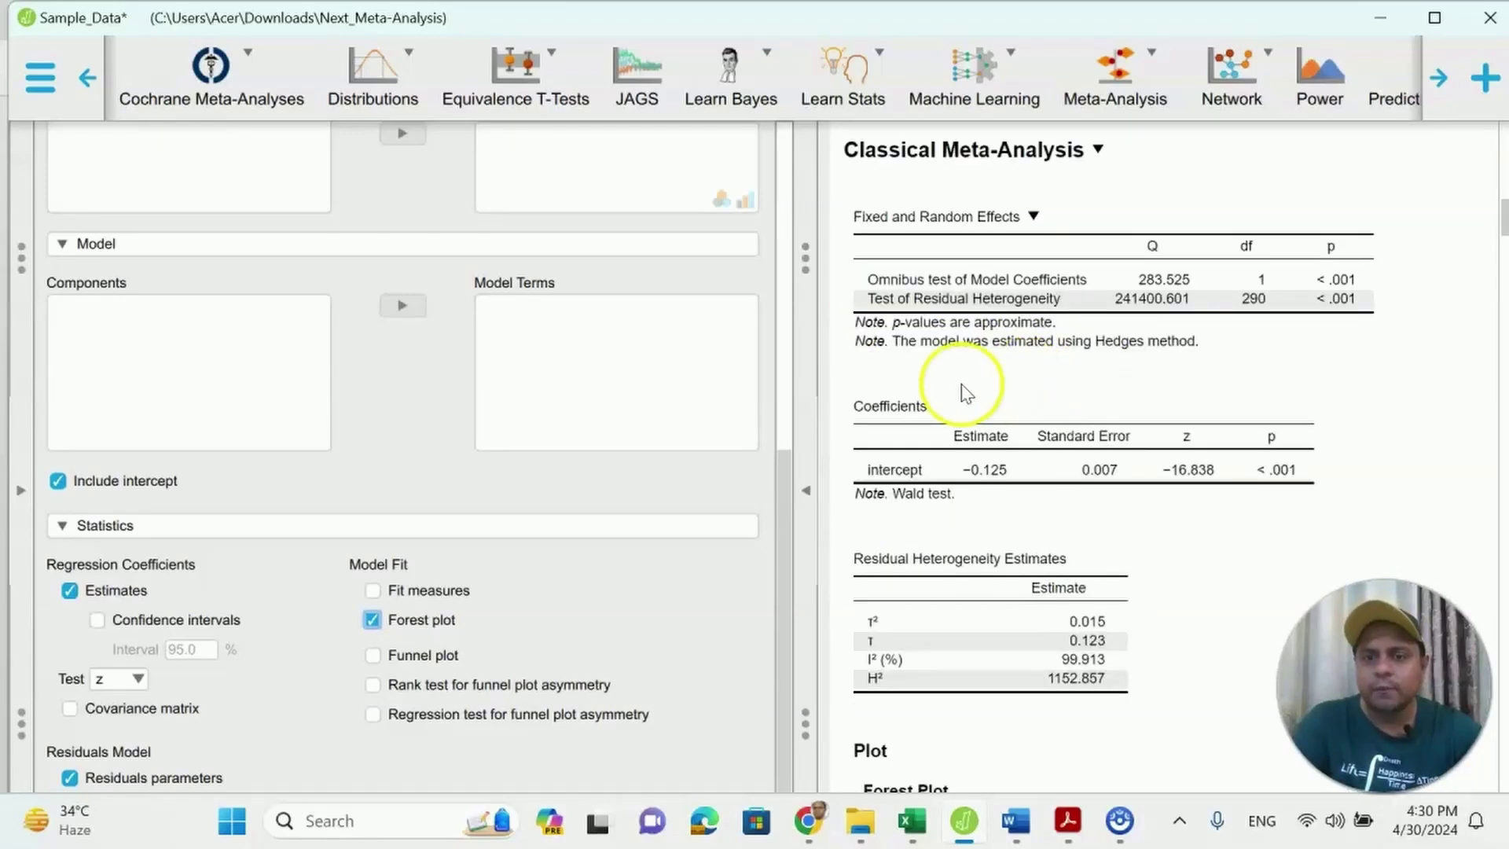
pyautogui.scroll(-1, 971, 432)
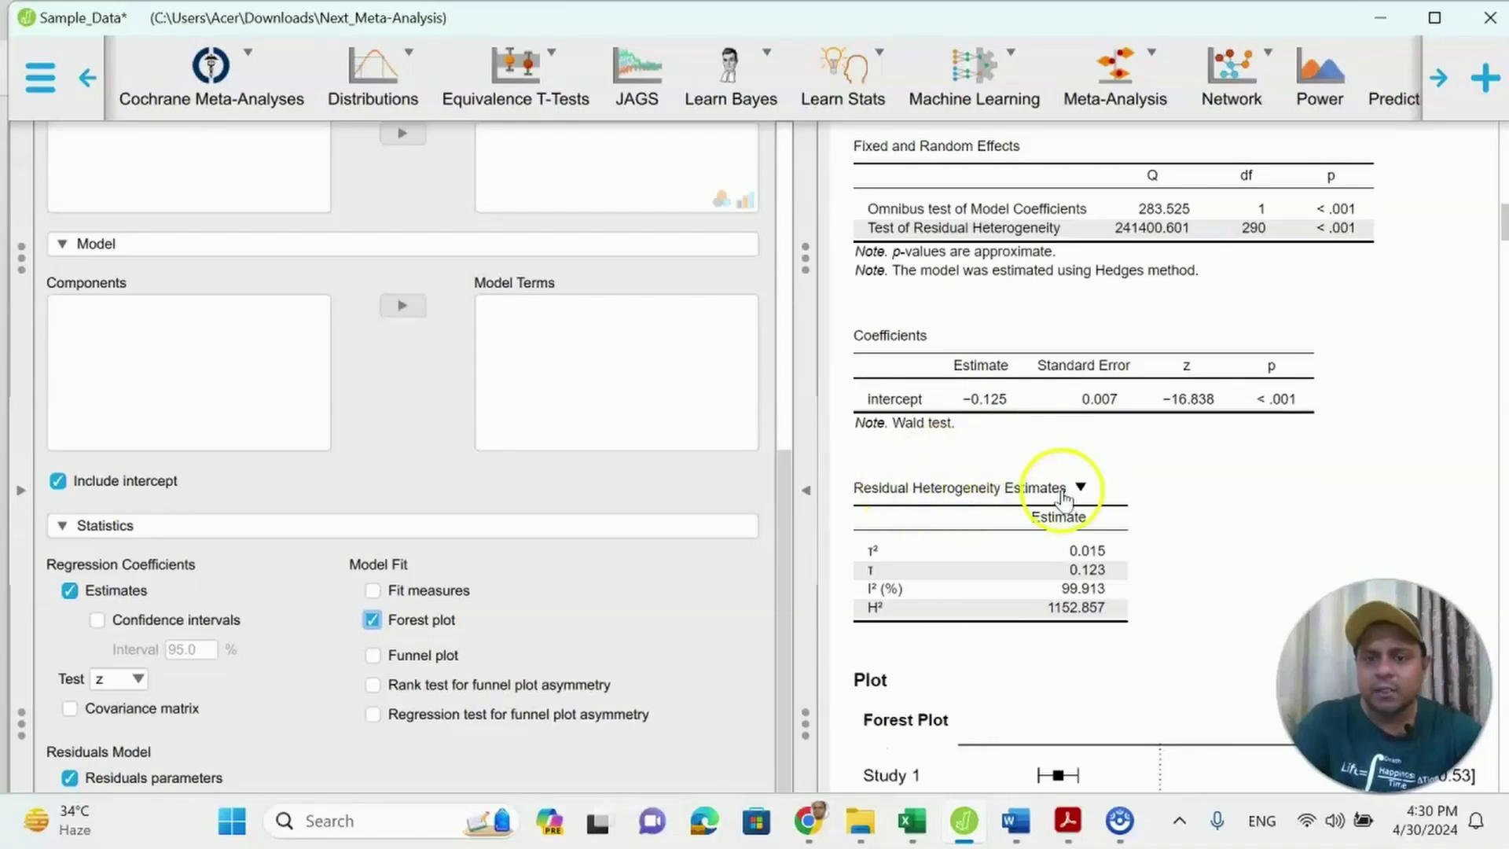
pyautogui.scroll(-8, 1063, 497)
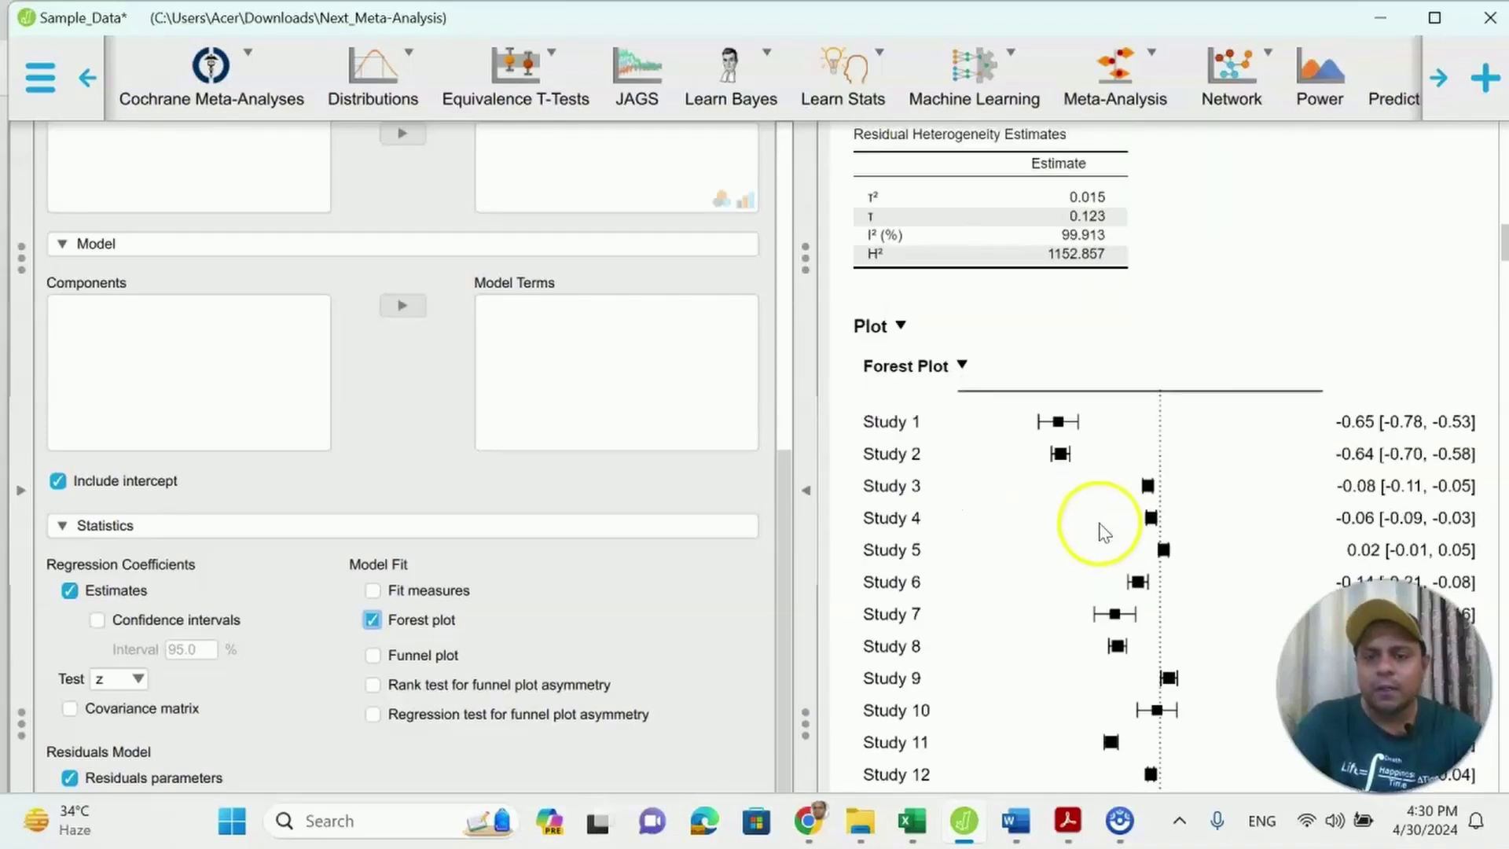
pyautogui.scroll(-12, 1105, 534)
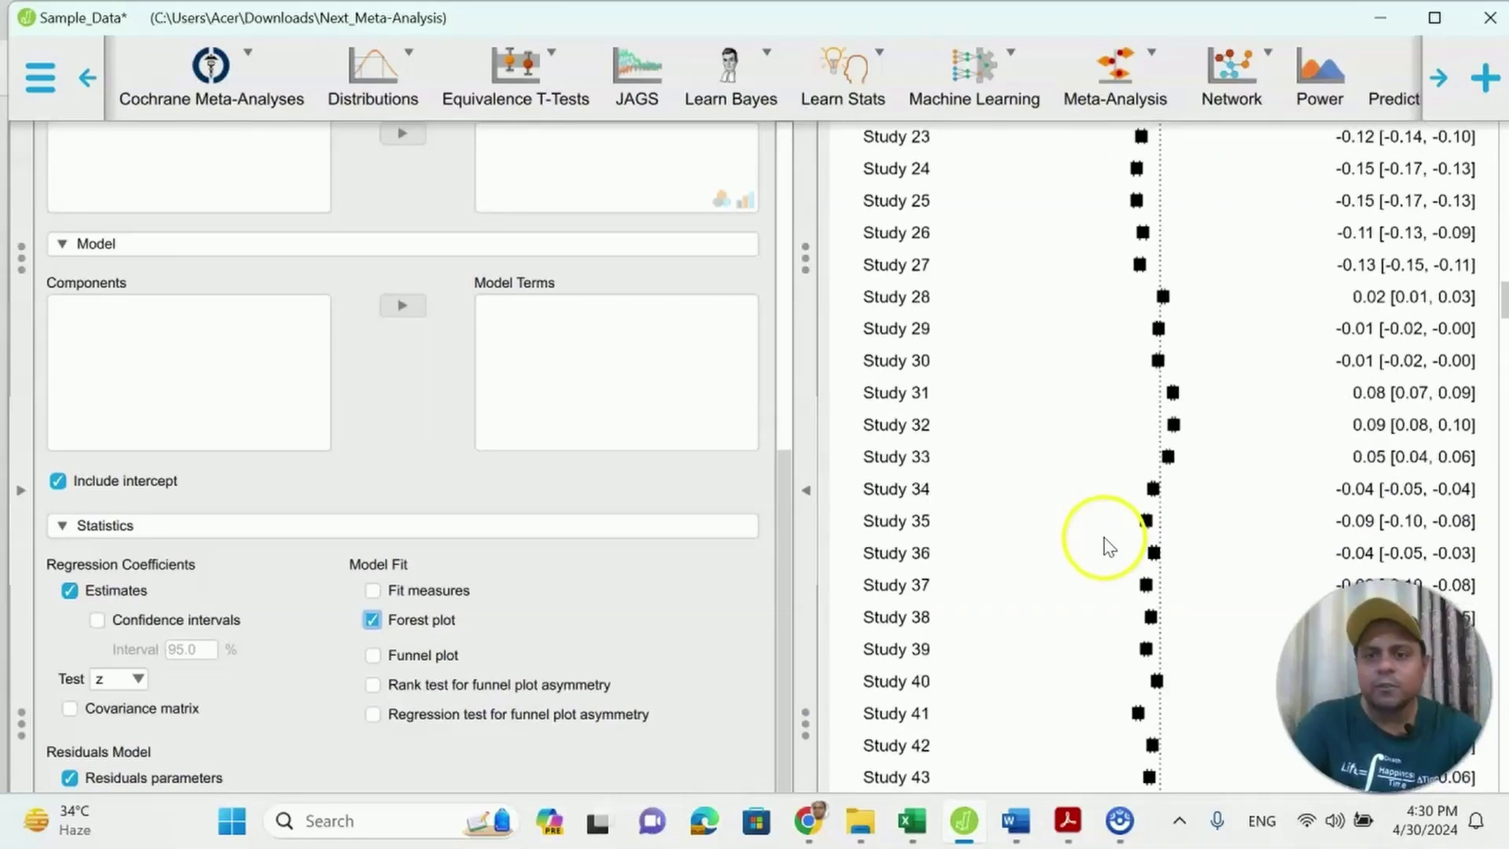
pyautogui.scroll(20, 1108, 546)
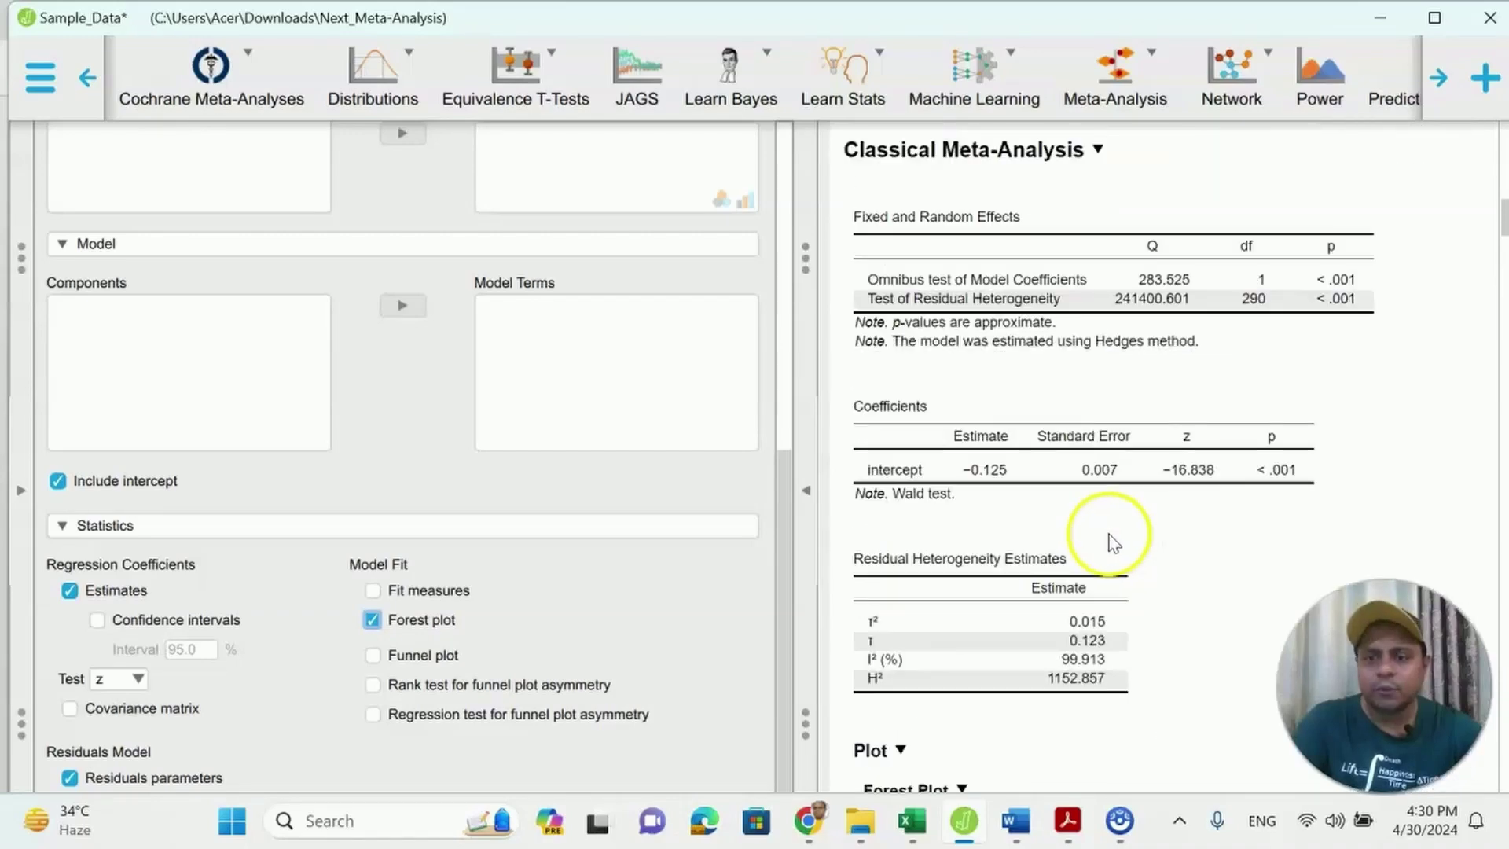
pyautogui.scroll(3, 1114, 539)
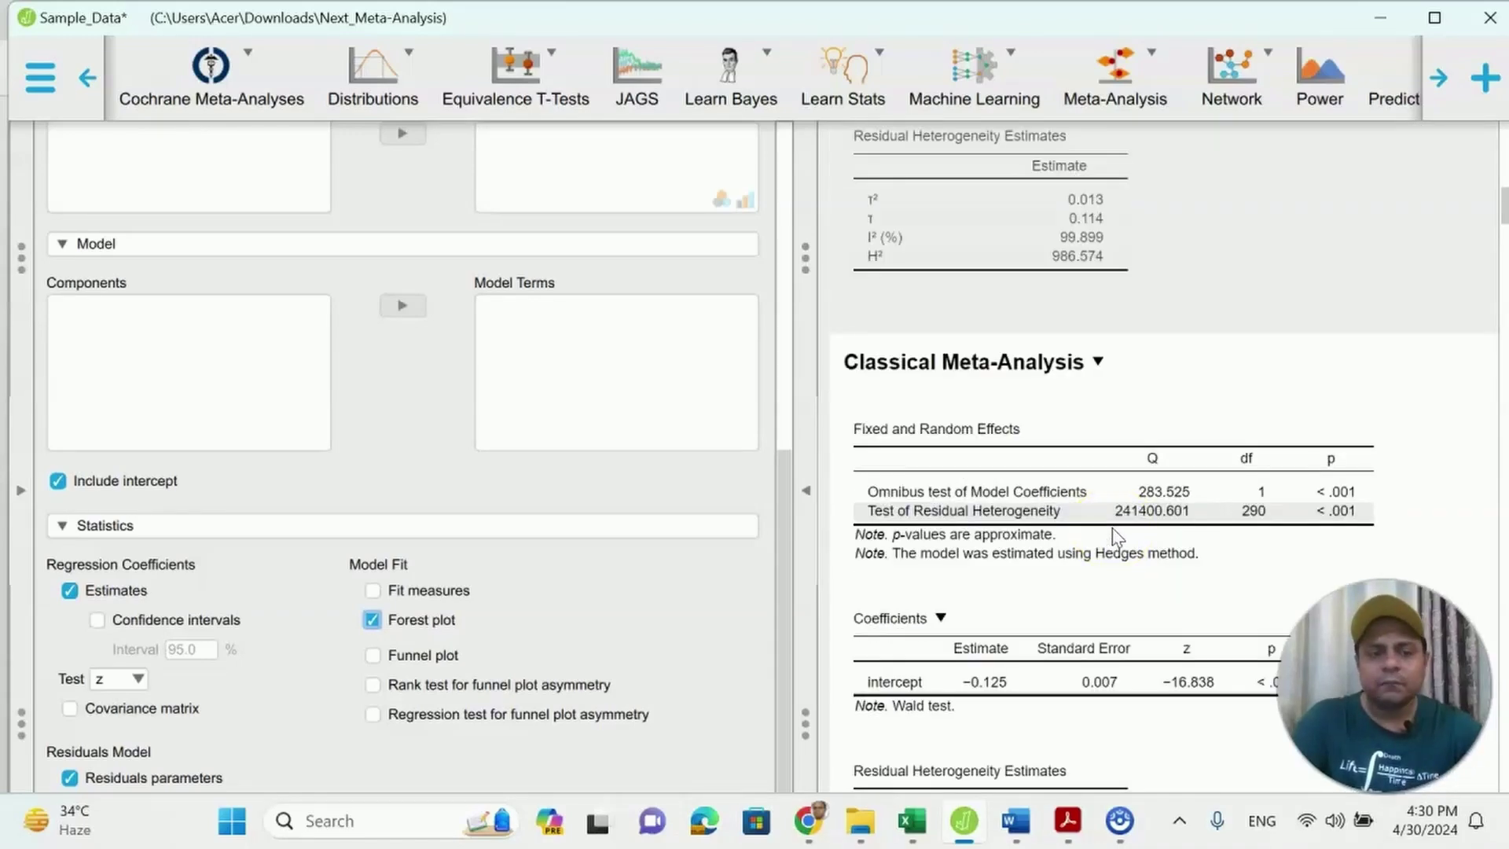
pyautogui.scroll(6, 1116, 537)
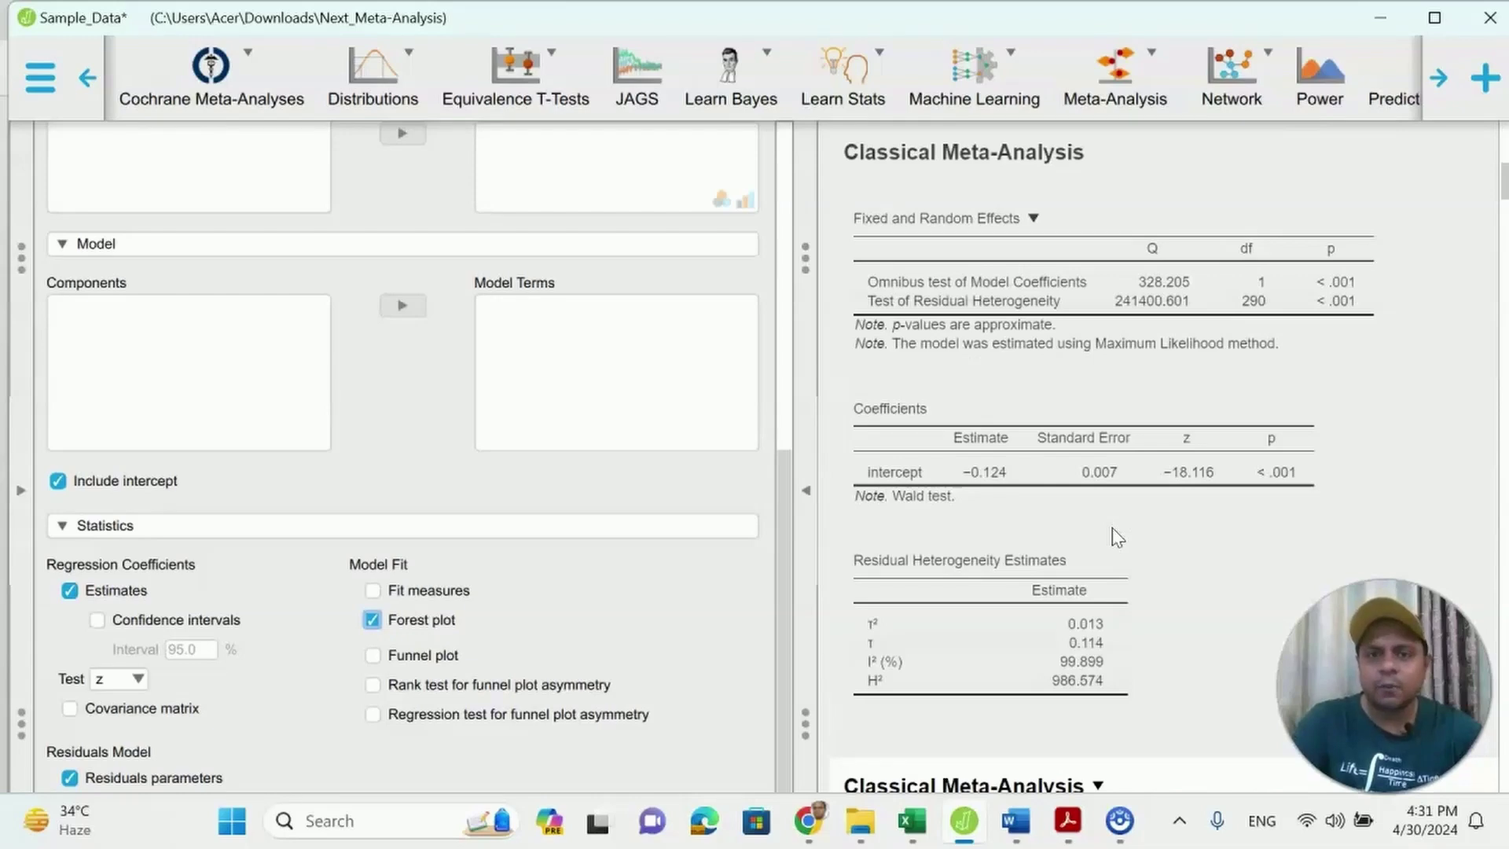
# Step: Return to the Word document holding the pasted Maximum Likelihood effects table
pyautogui.click(983, 793)
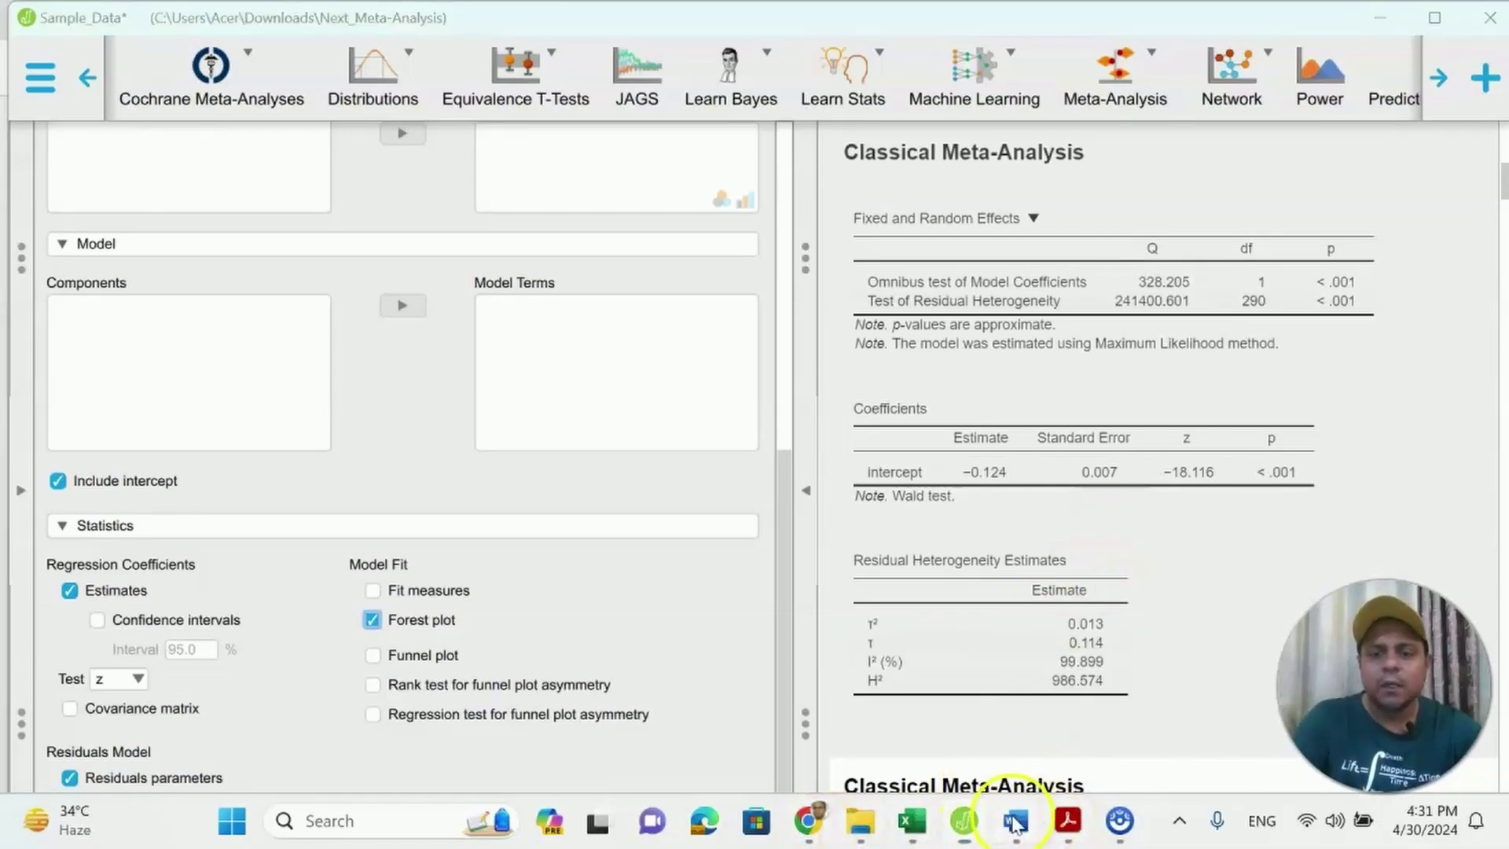
pyautogui.click(1015, 820)
pyautogui.scroll(-2, 837, 550)
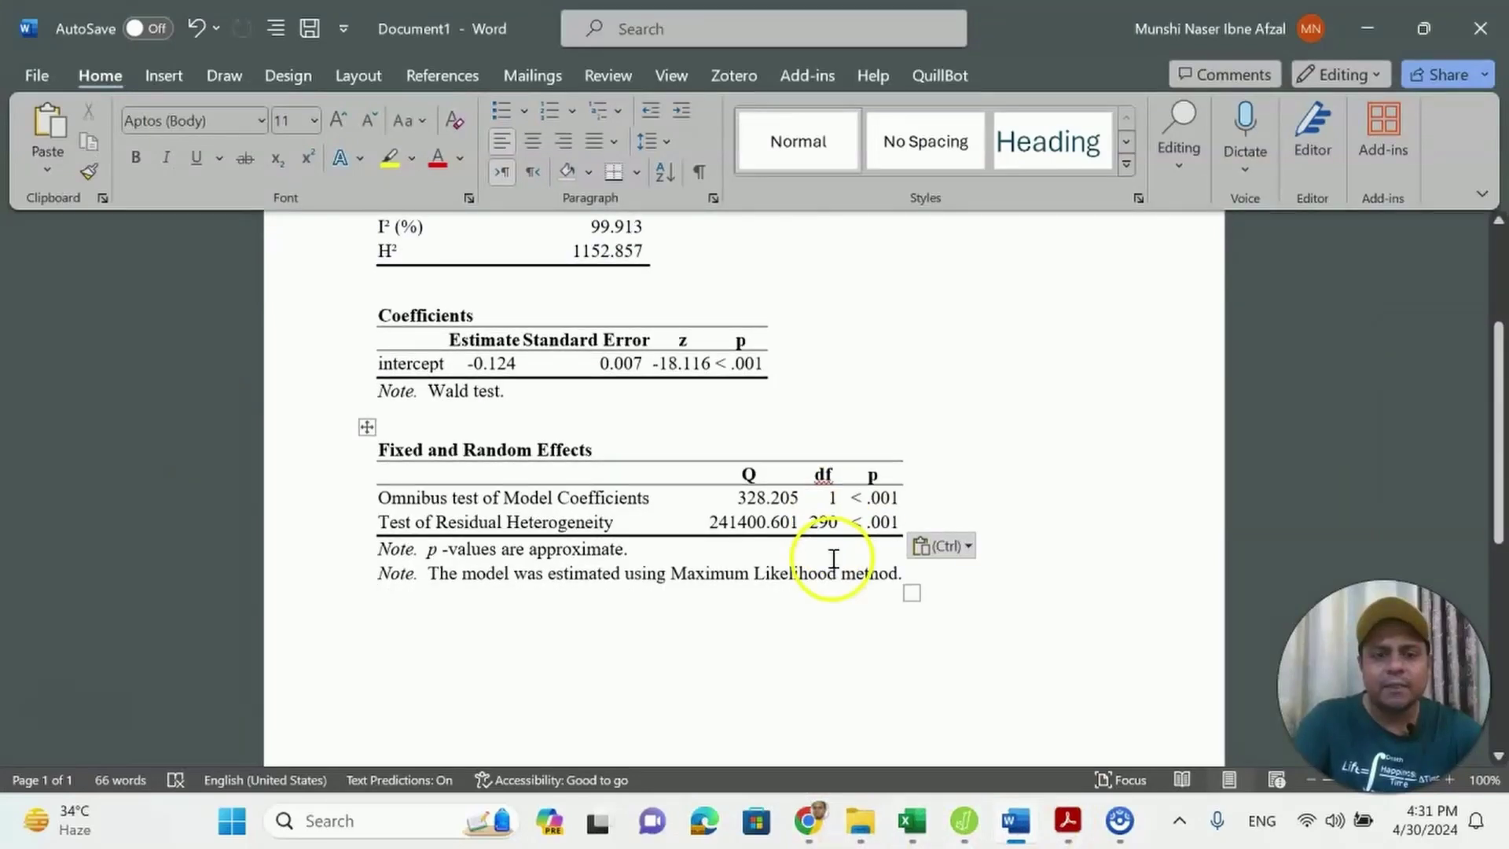
pyautogui.scroll(3, 837, 554)
pyautogui.click(36, 76)
# Step: Save the Word document to the Desktop as the PDF 'Residual Heterogeneity Estimates'
pyautogui.click(30, 190)
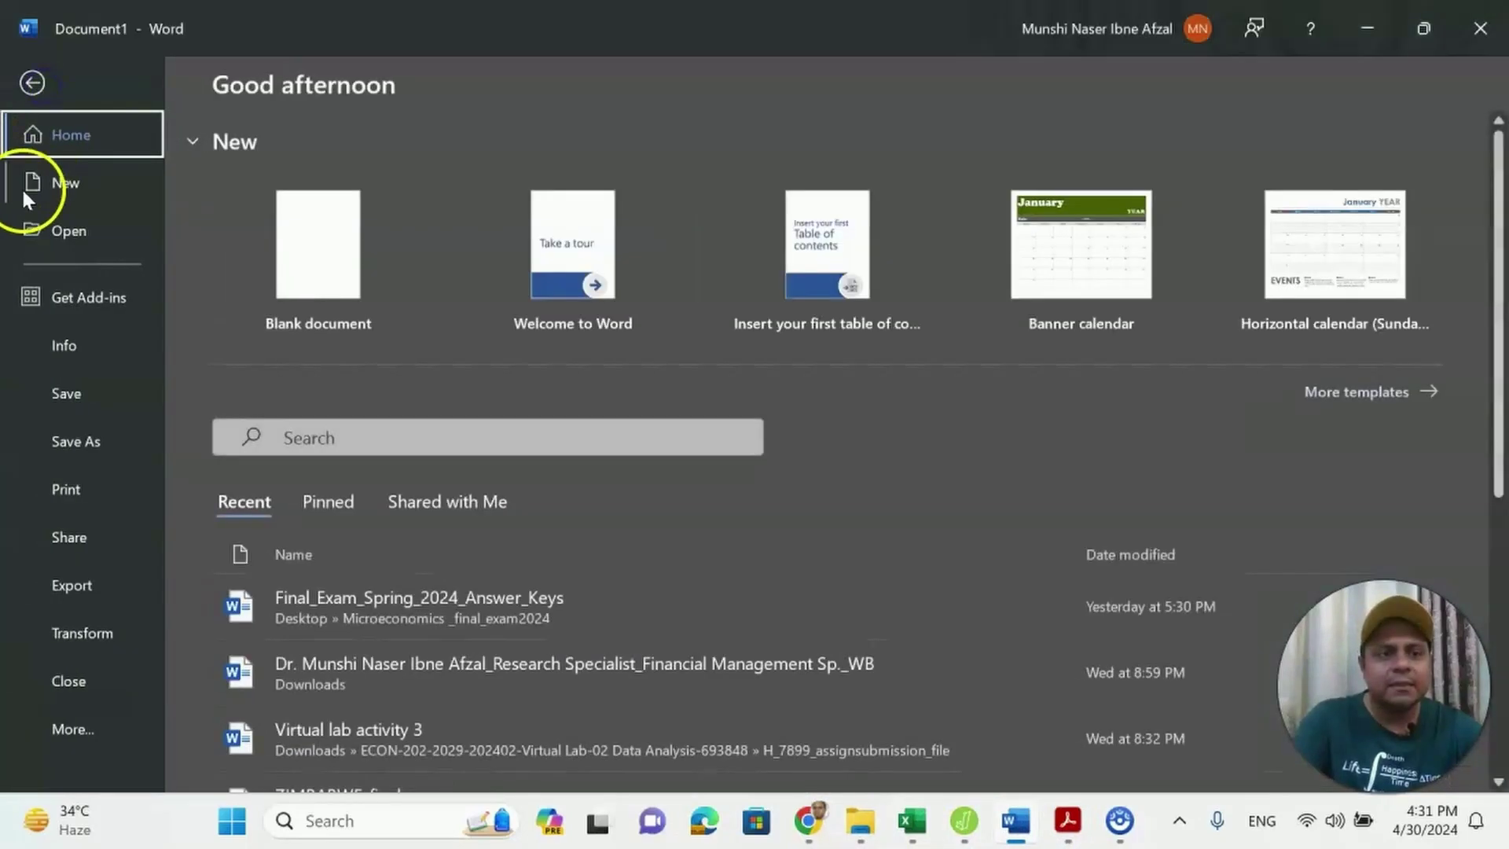
pyautogui.click(58, 383)
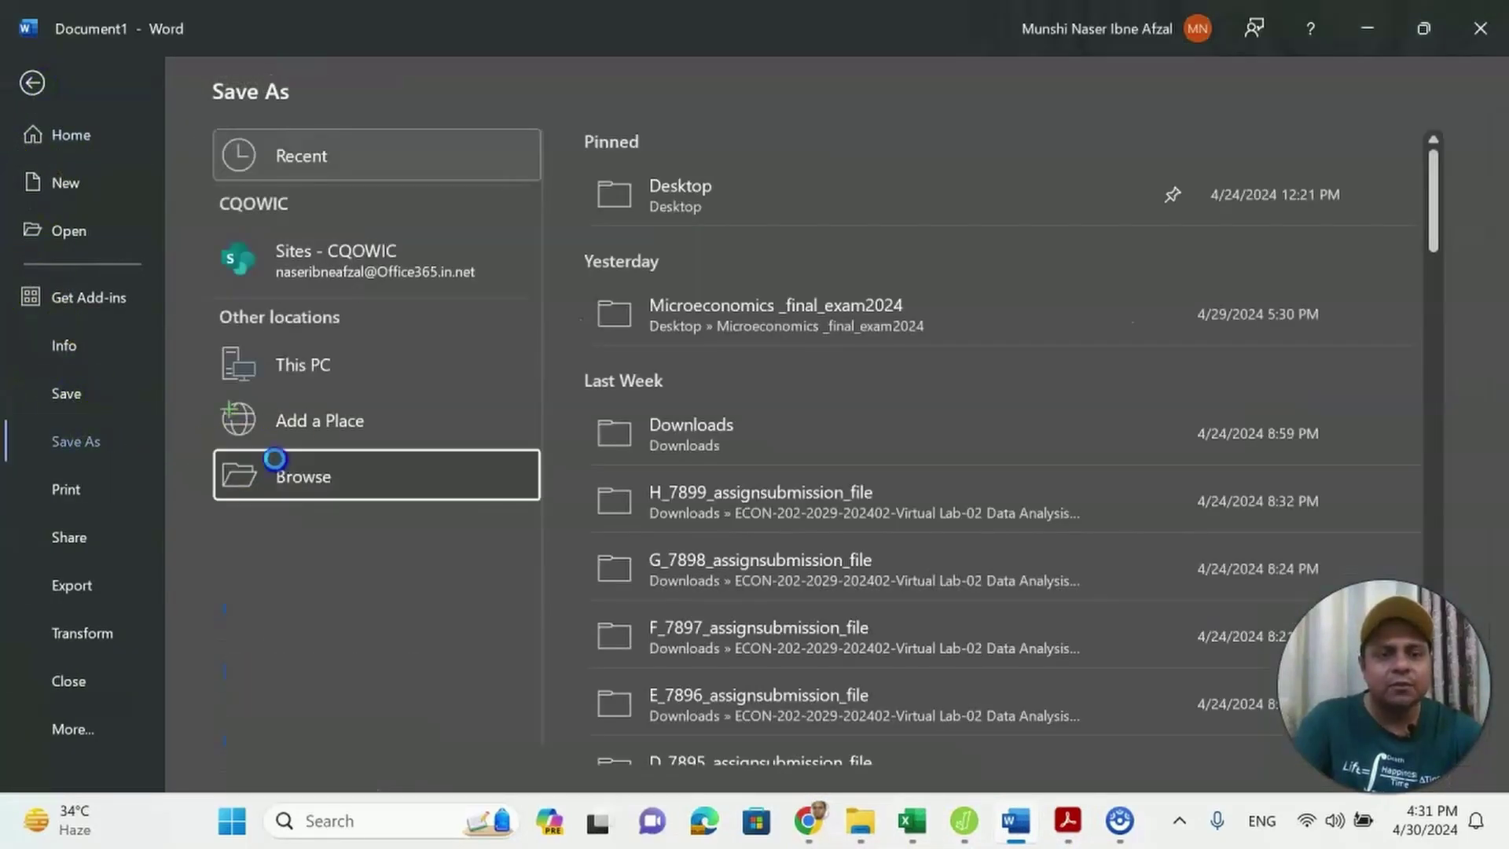
pyautogui.click(277, 462)
pyautogui.click(95, 264)
pyautogui.click(209, 395)
pyautogui.click(217, 424)
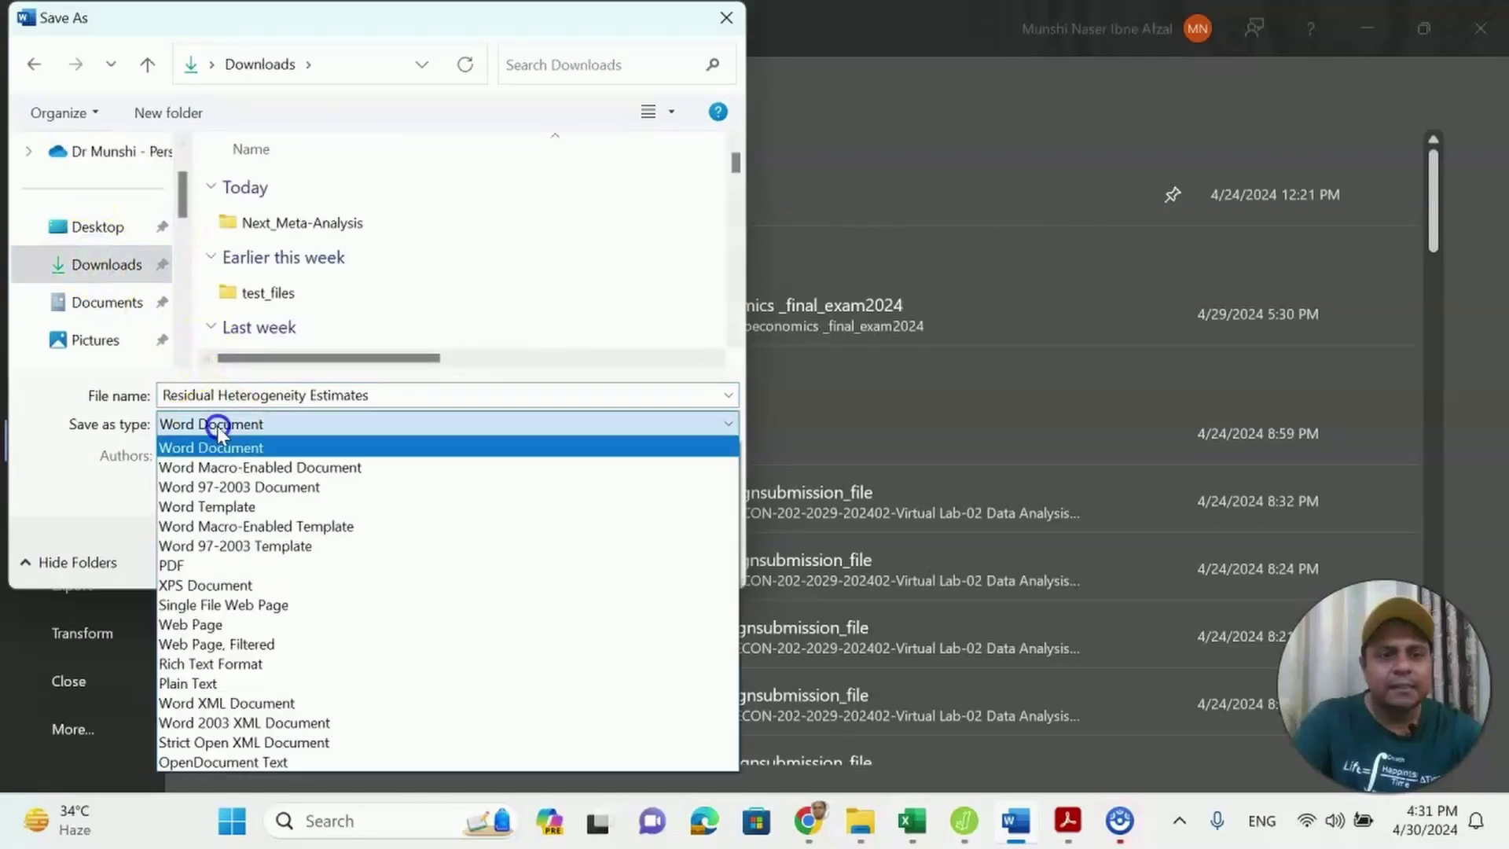
pyautogui.click(194, 566)
pyautogui.click(98, 227)
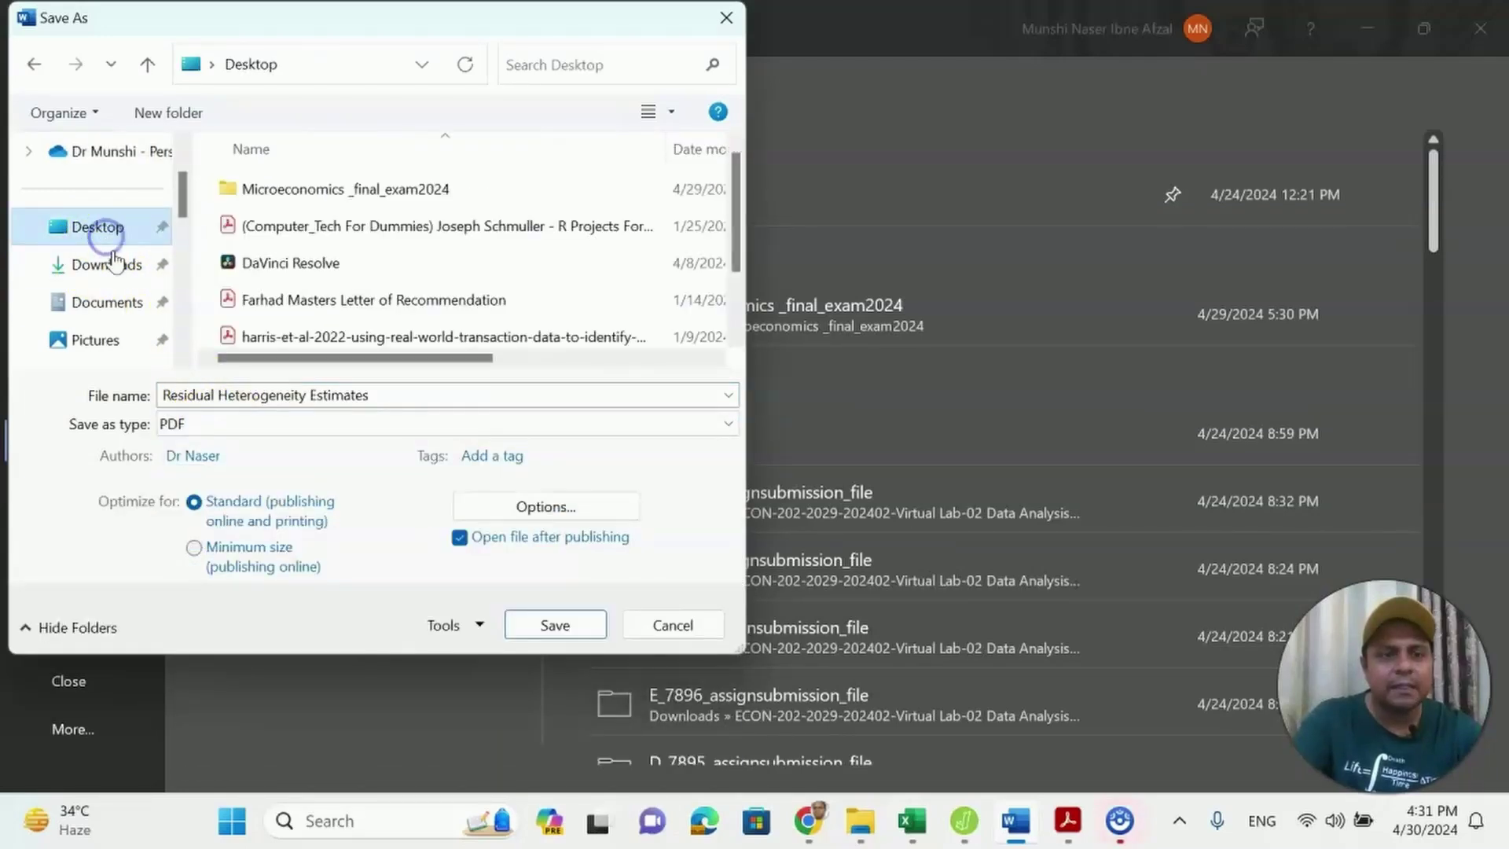
pyautogui.click(577, 630)
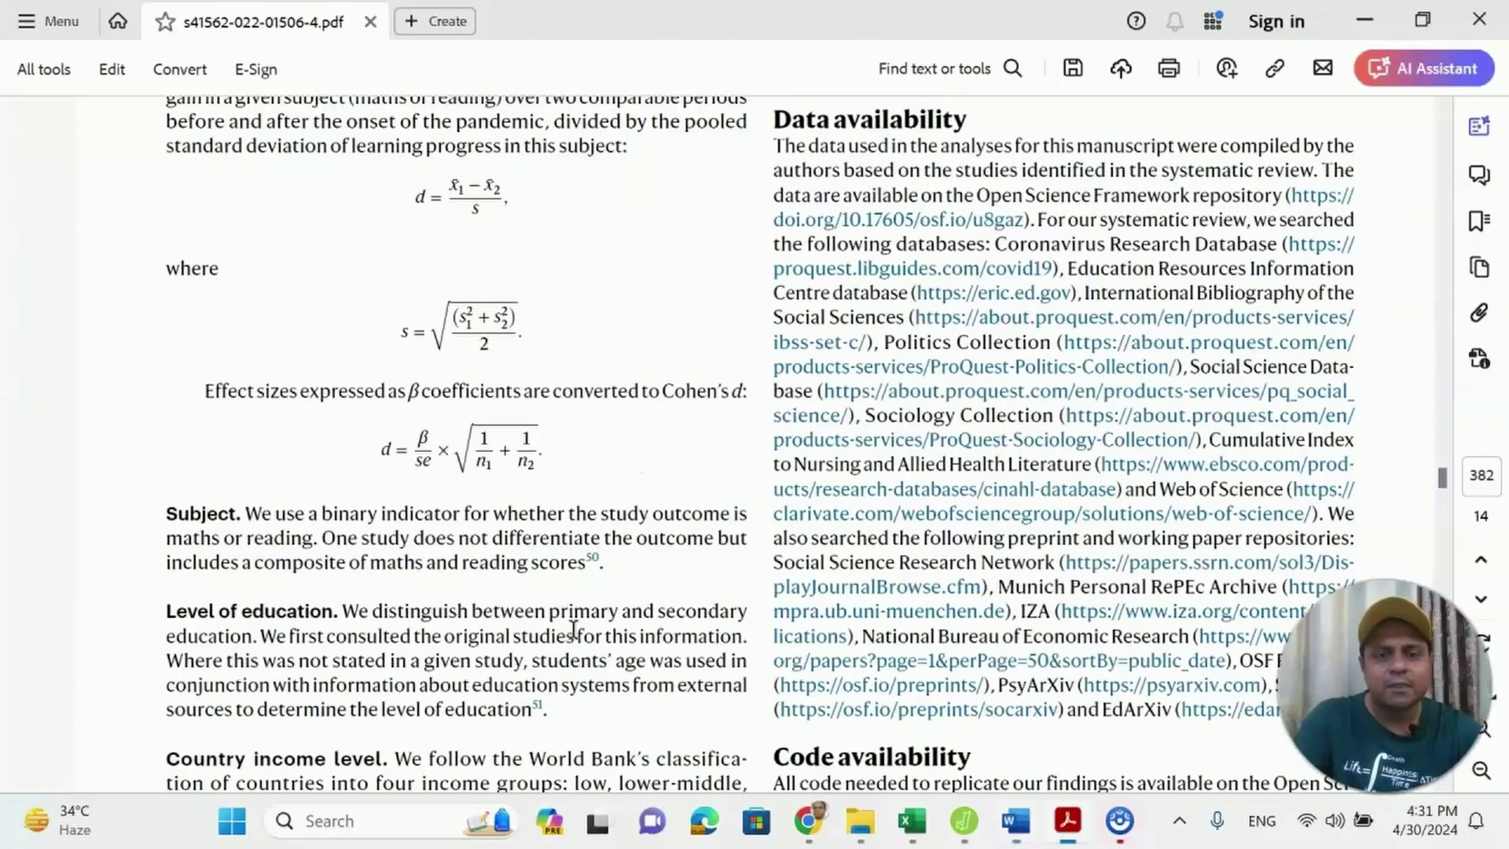
pyautogui.click(807, 820)
# Step: Upload Residual Heterogeneity Estimates.pdf from the Desktop to SciSpace Copilot
pyautogui.click(253, 22)
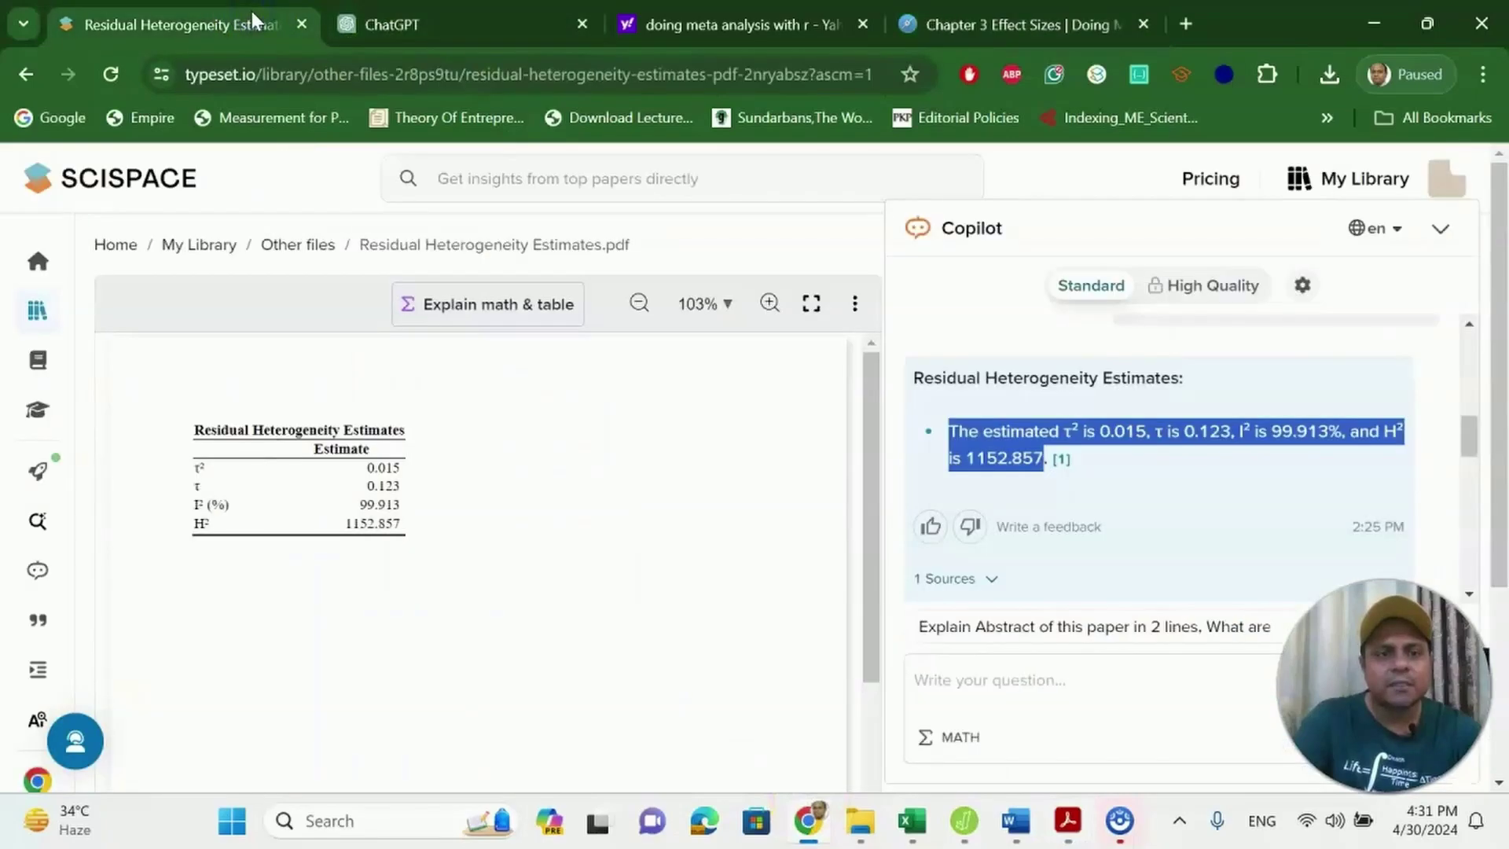
pyautogui.moveTo(41, 416)
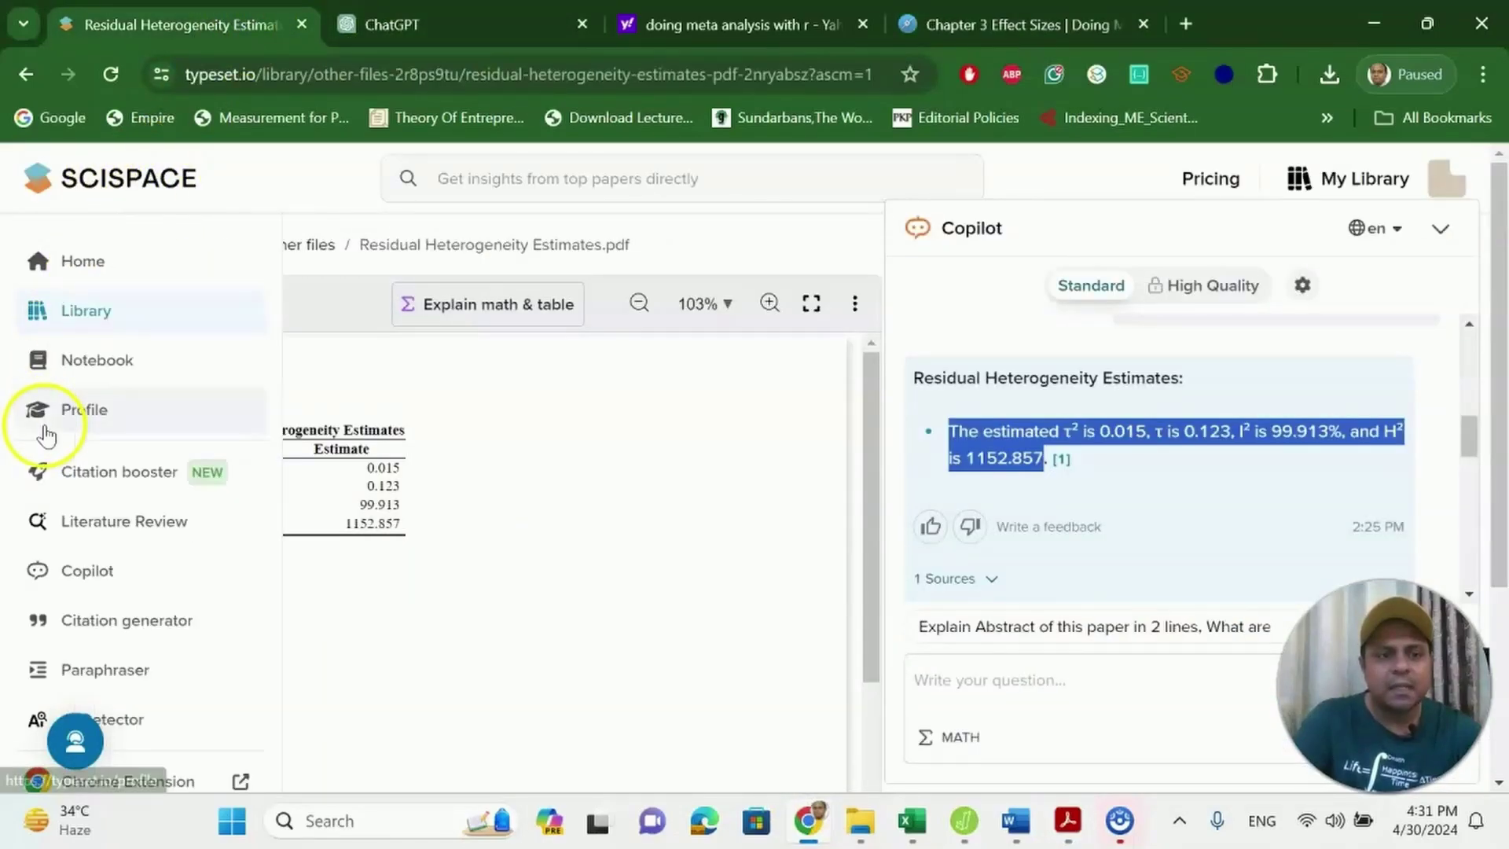
pyautogui.click(101, 578)
pyautogui.click(218, 367)
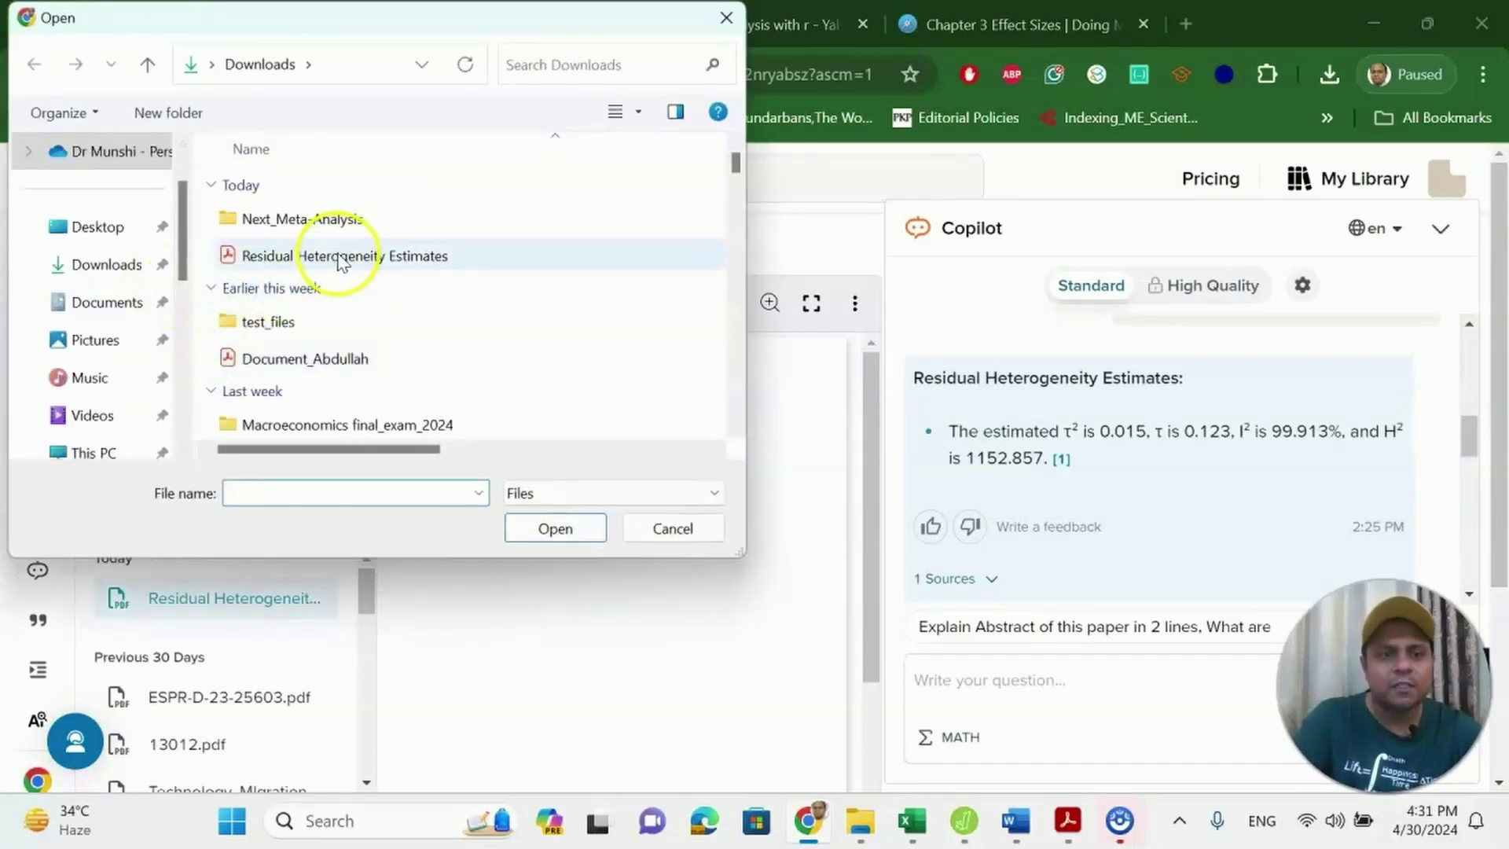
pyautogui.click(139, 228)
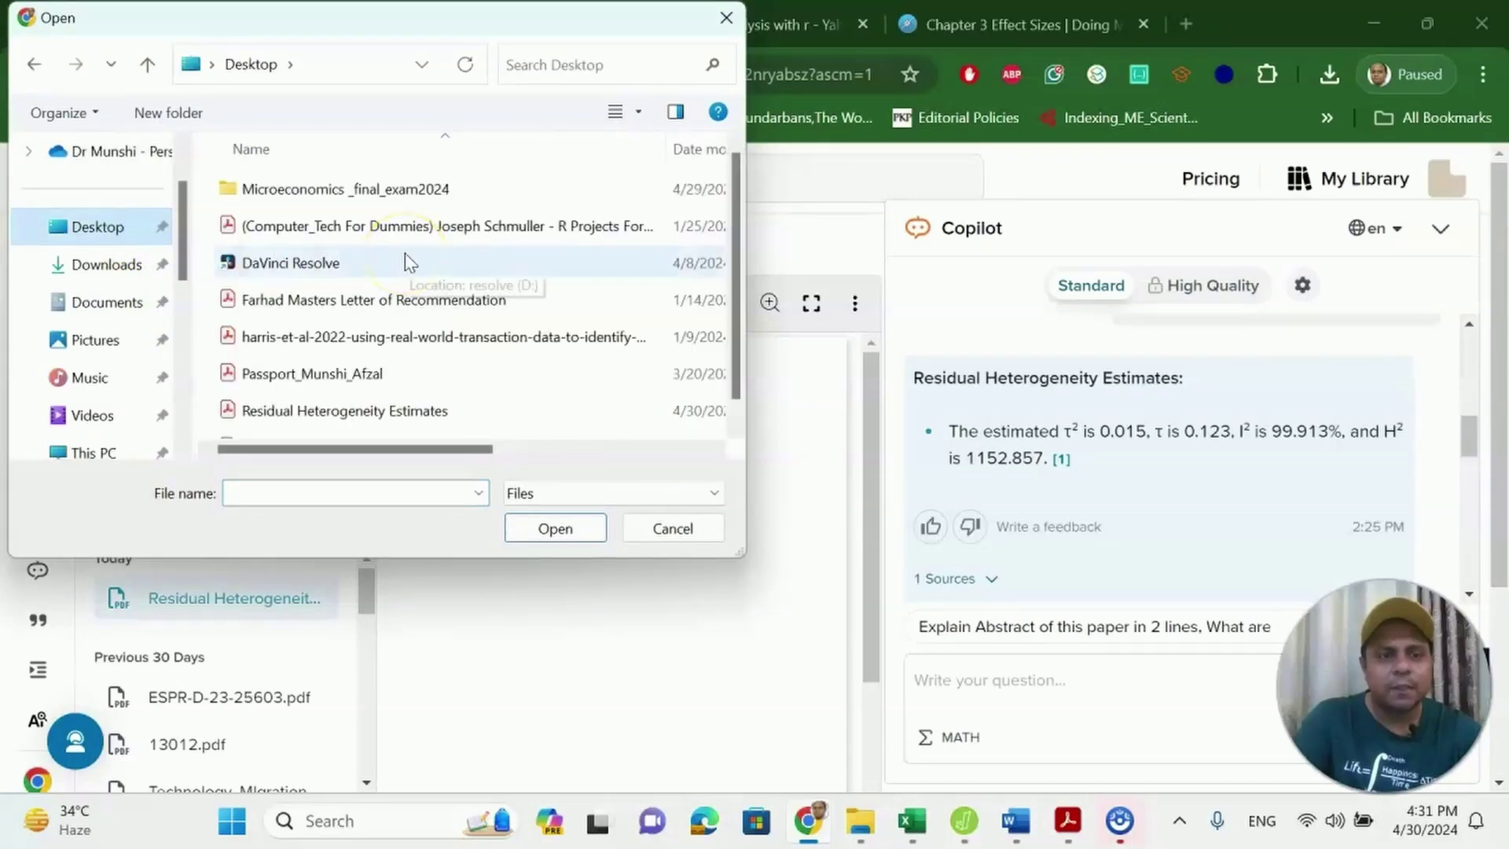
pyautogui.click(429, 411)
pyautogui.click(554, 528)
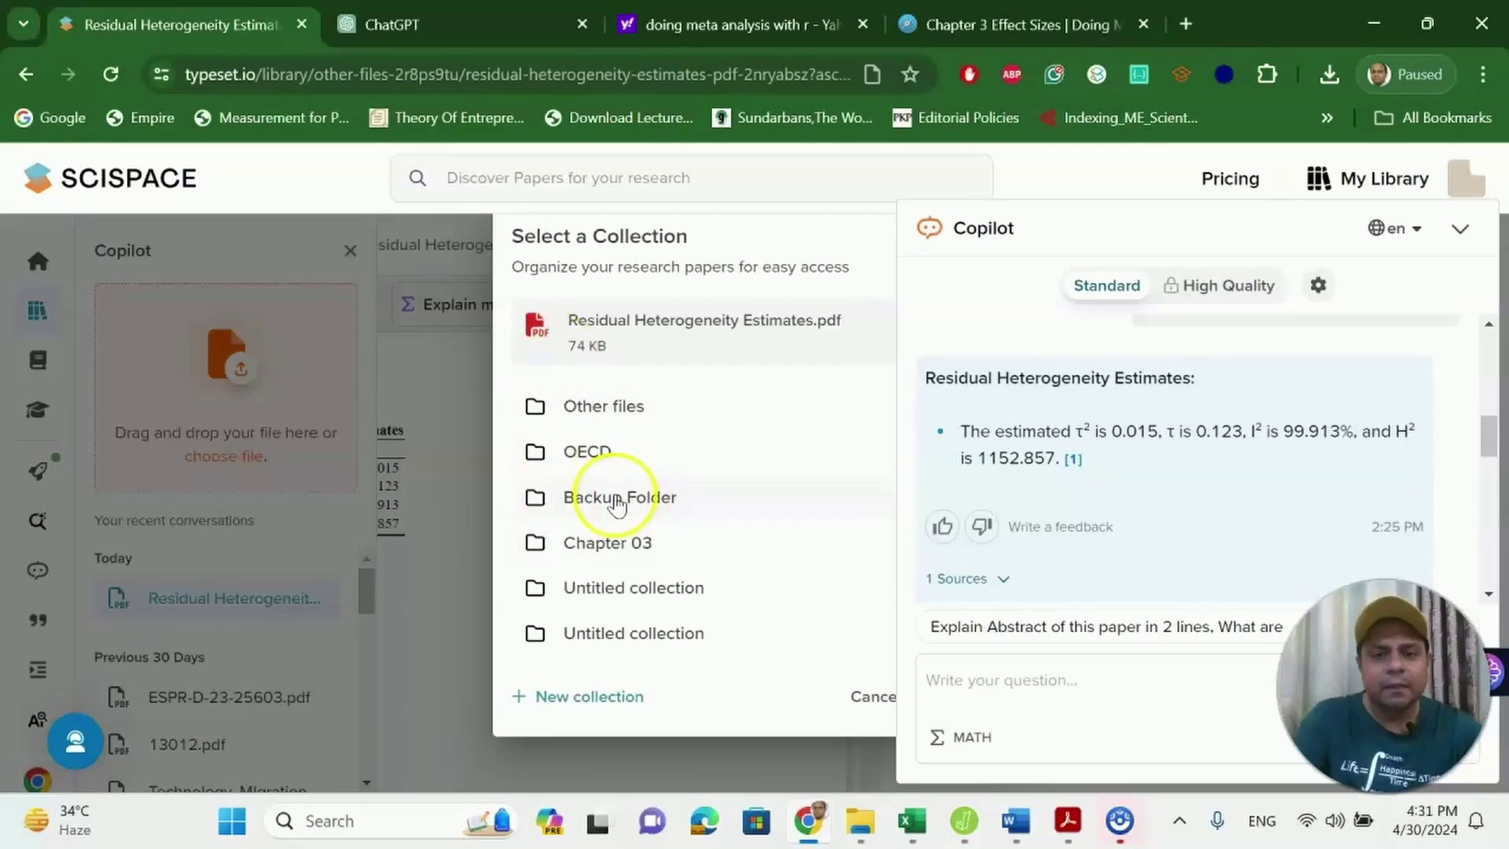
# Step: File the uploaded PDF under the Other files collection and finish
pyautogui.click(536, 406)
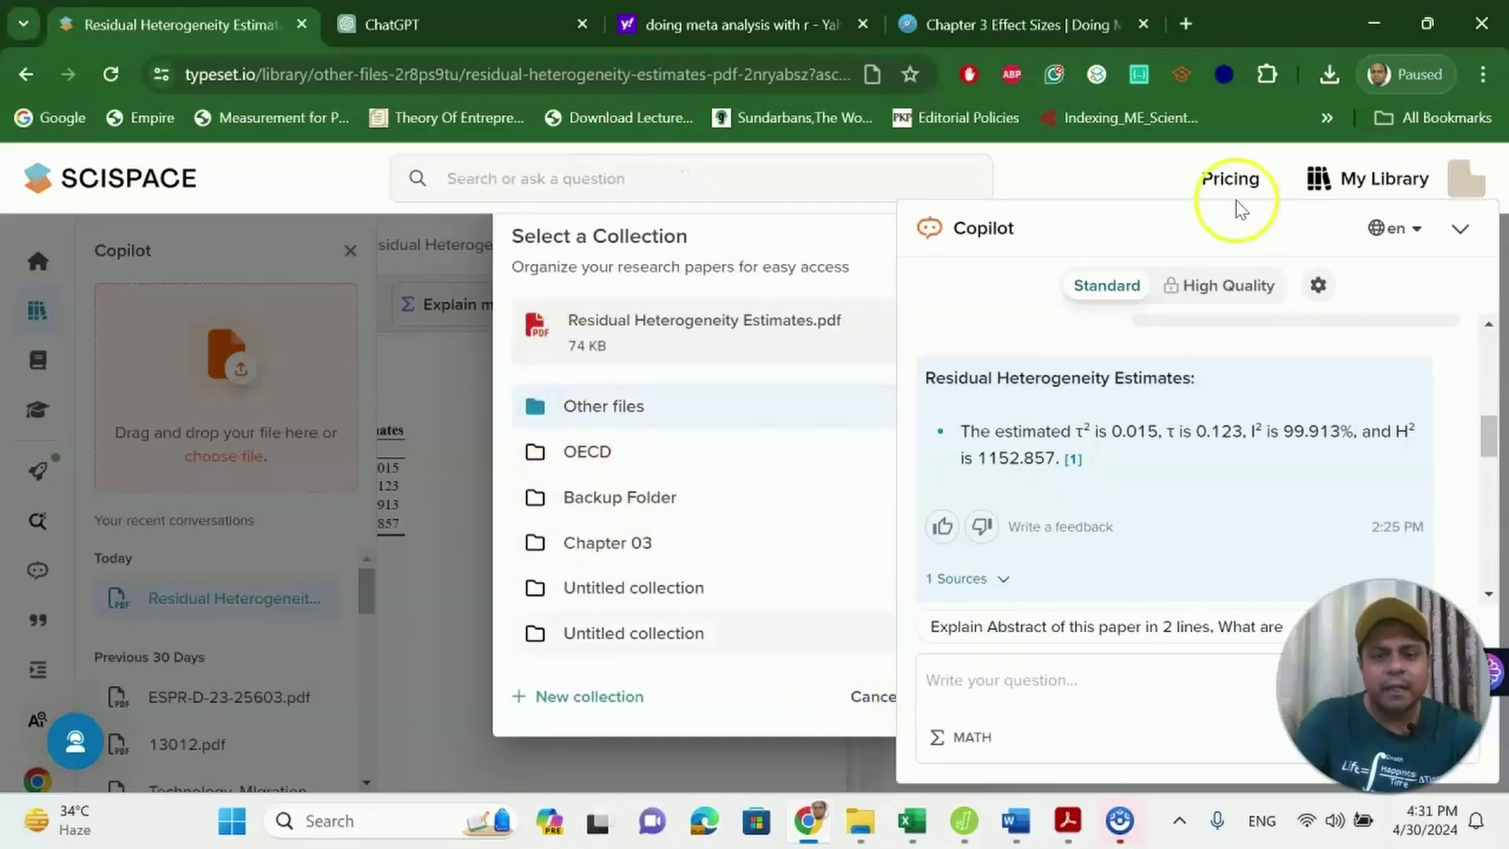
pyautogui.click(1463, 228)
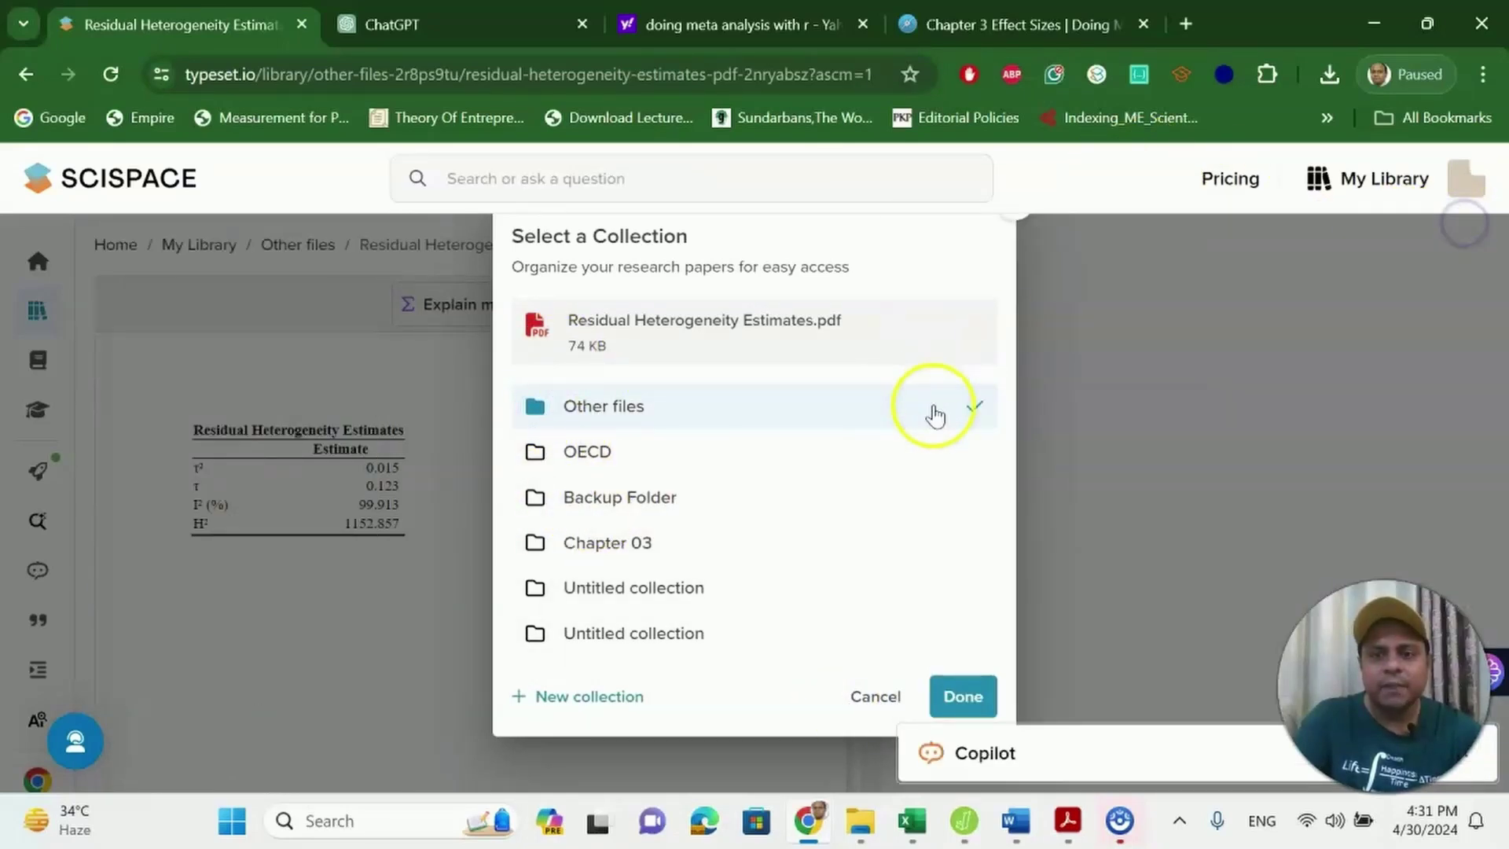
pyautogui.click(968, 688)
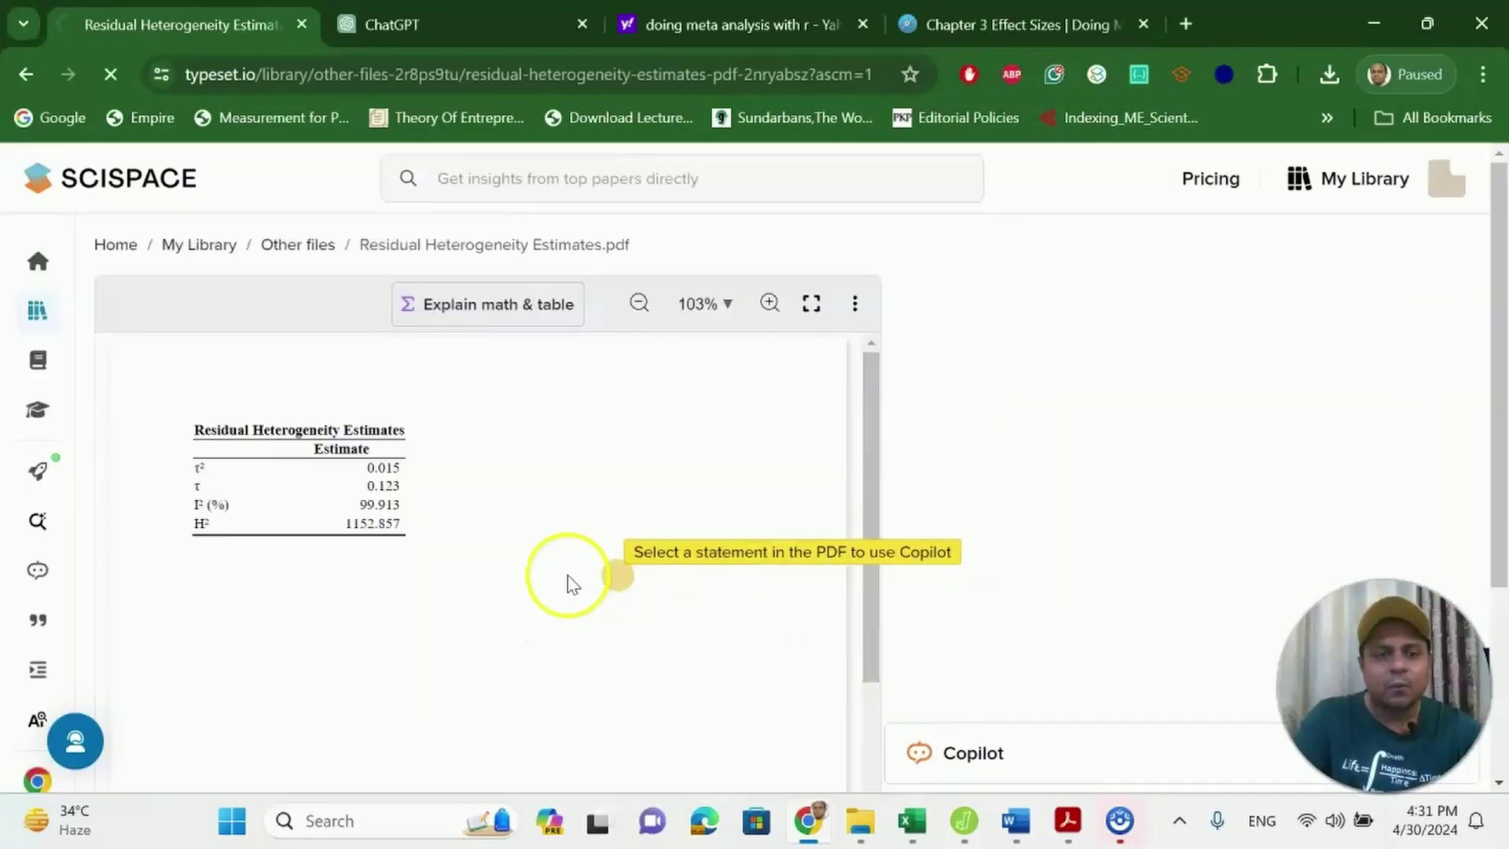
pyautogui.click(566, 578)
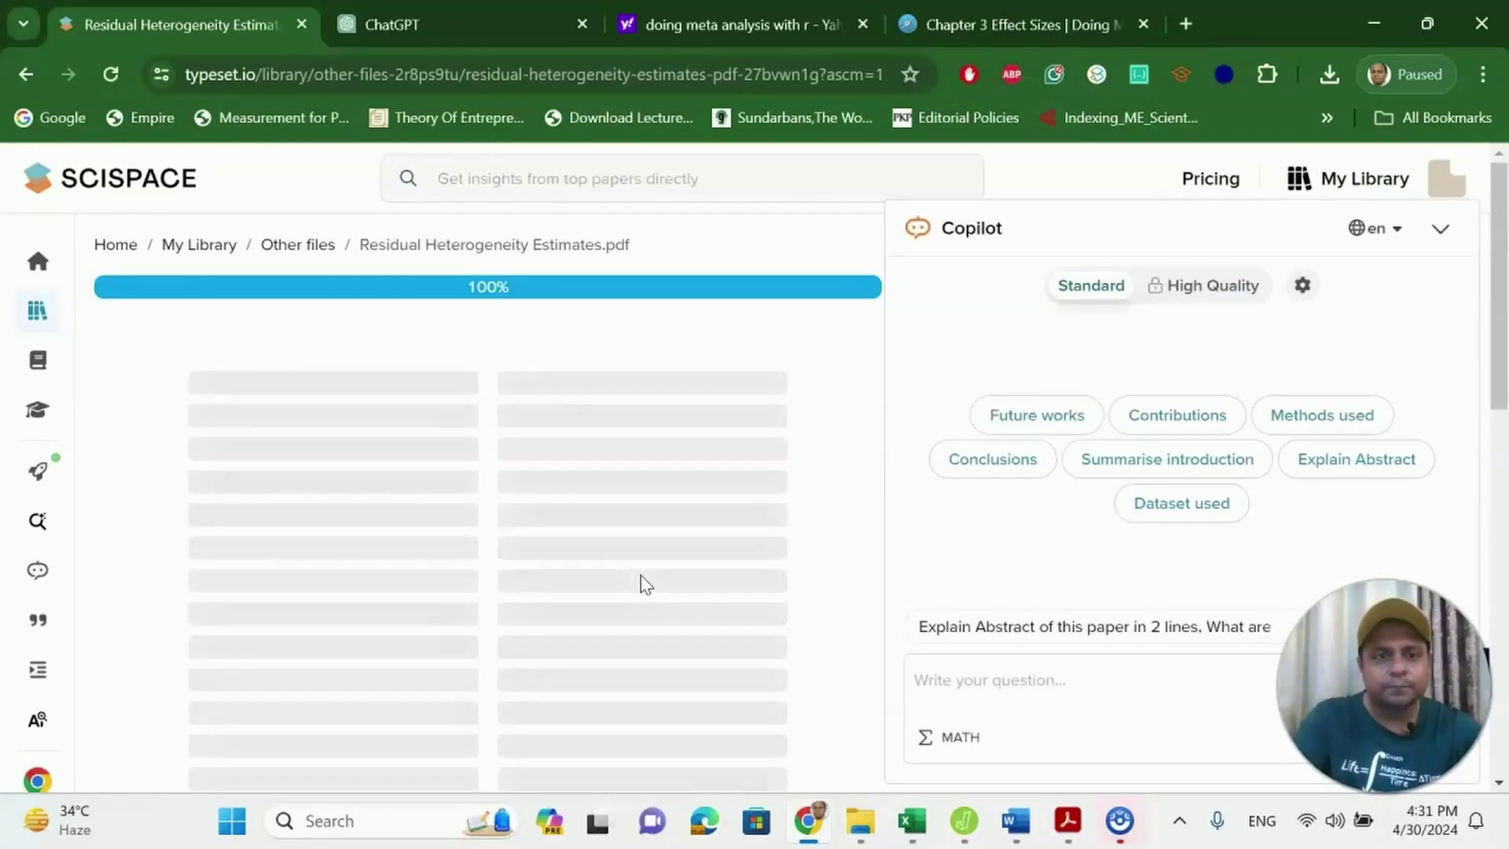
pyautogui.scroll(-5, 643, 583)
pyautogui.scroll(5, 640, 579)
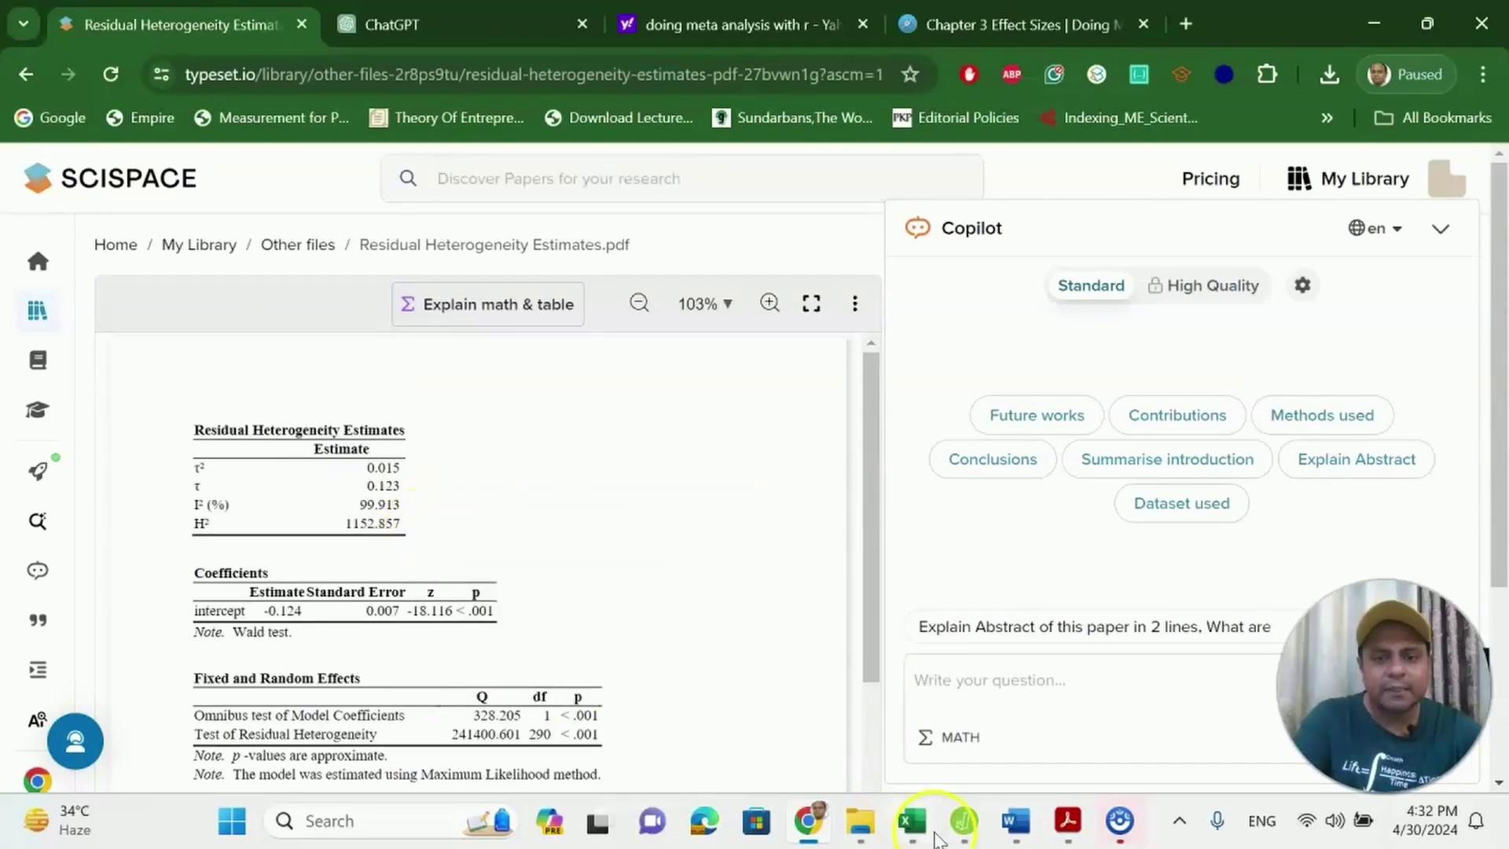
pyautogui.click(965, 822)
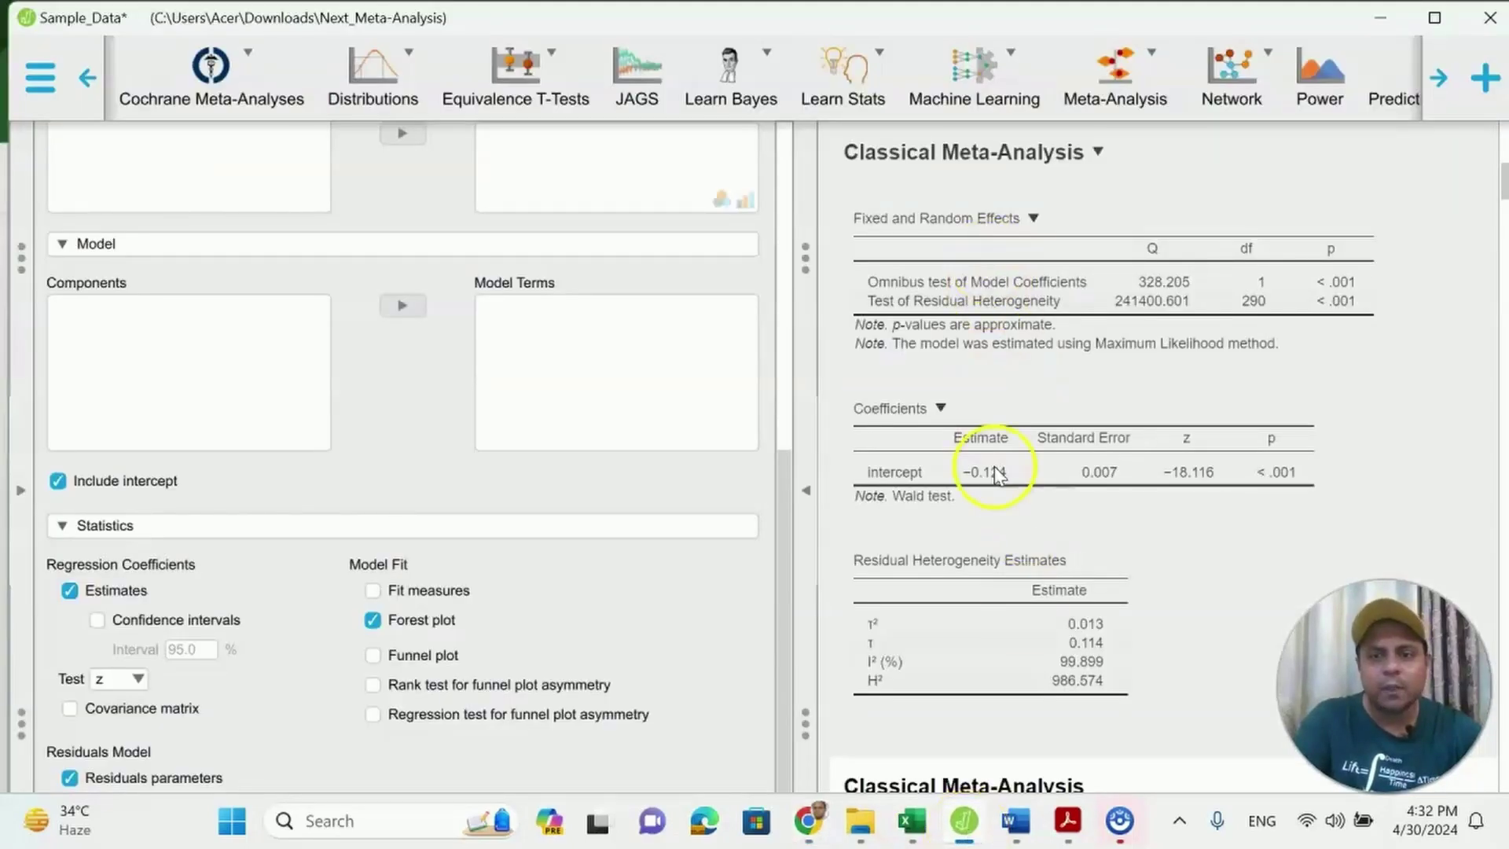
pyautogui.click(957, 838)
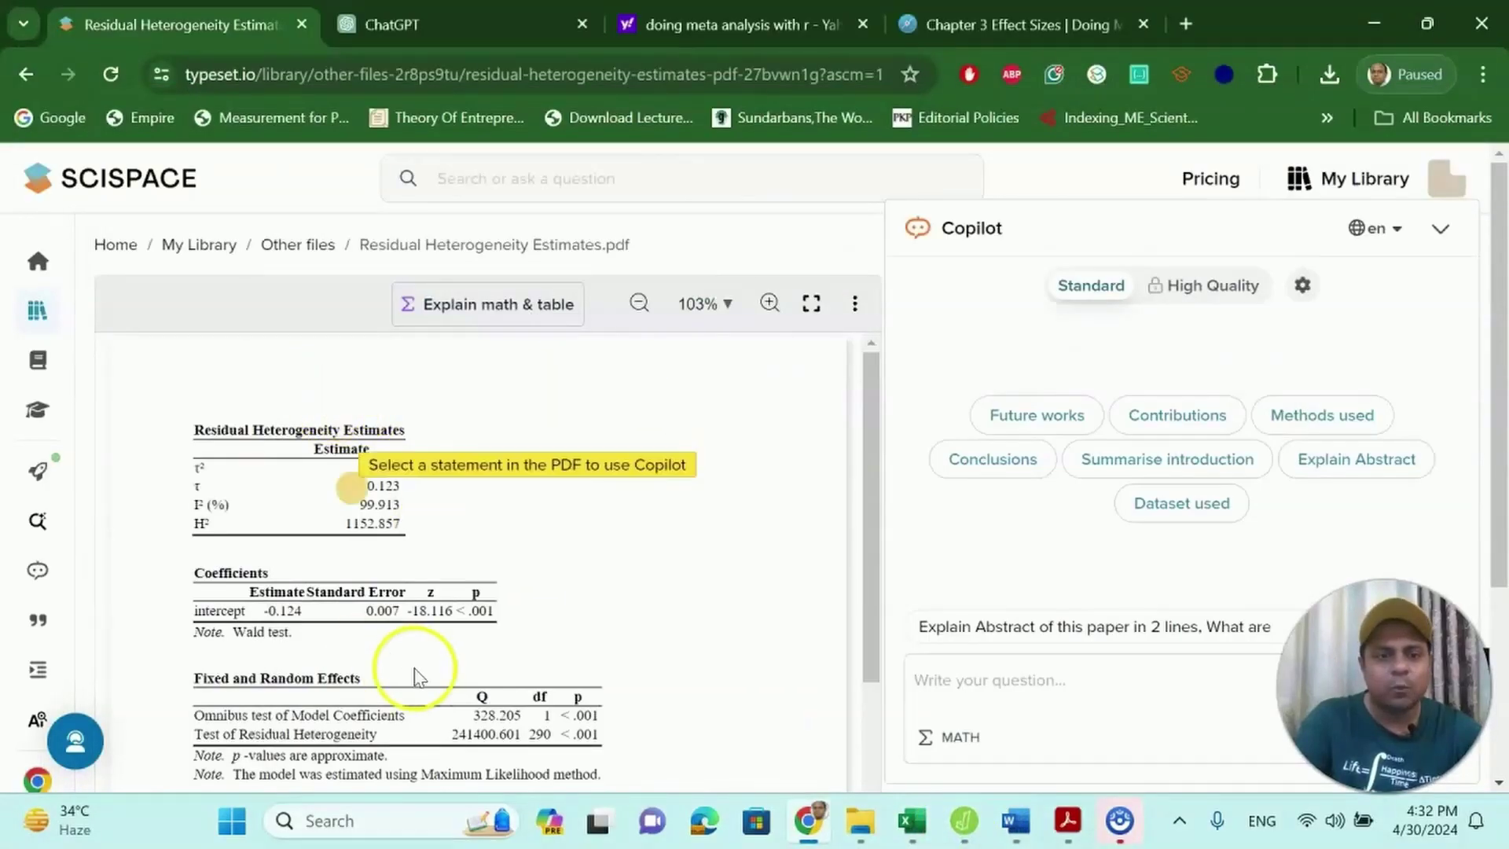
pyautogui.scroll(-2, 503, 393)
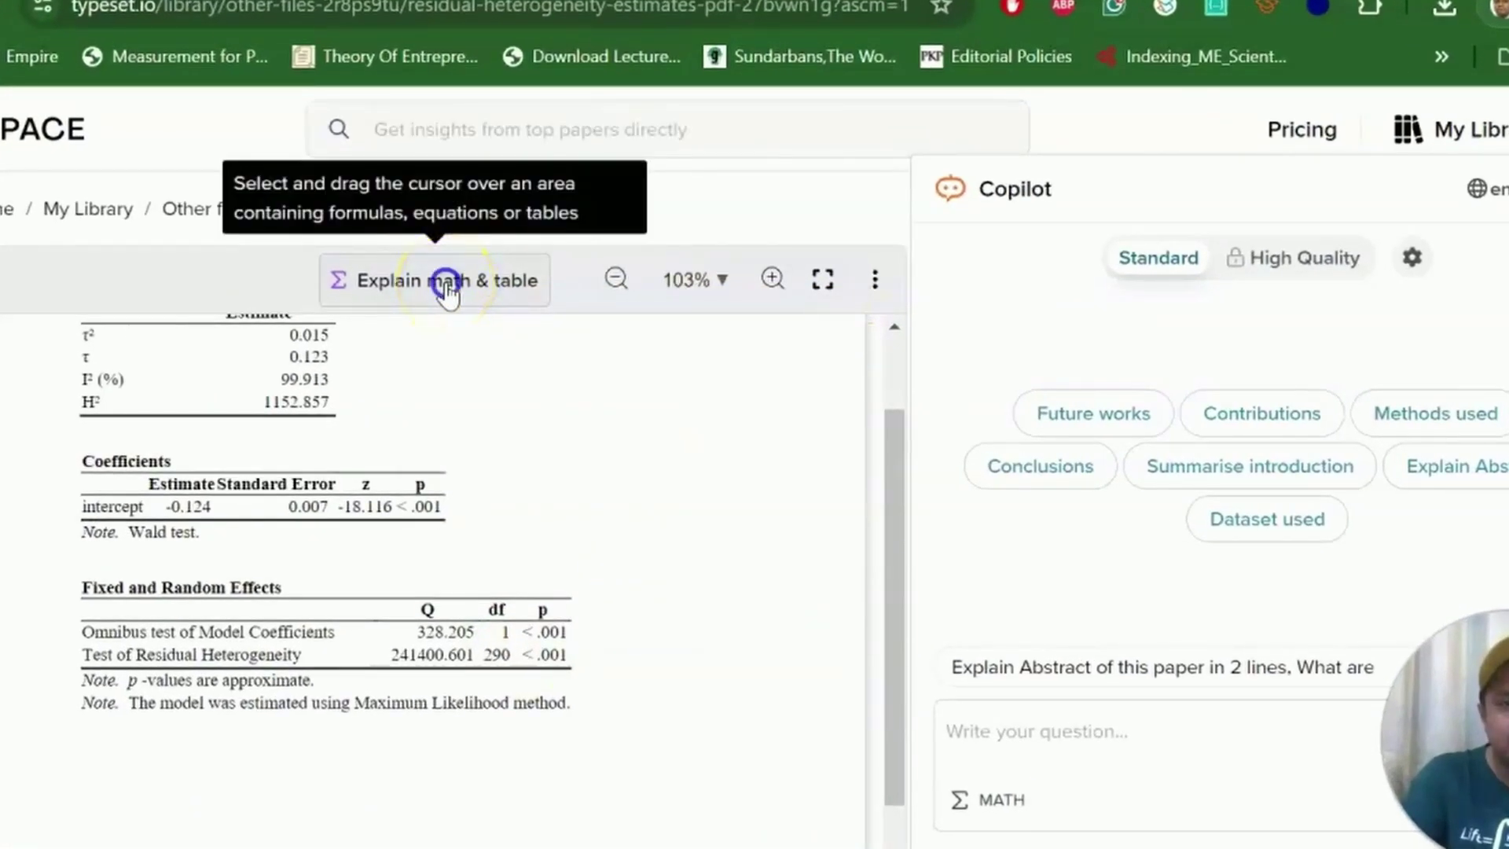
# Step: Have Copilot explain the selected Residual Heterogeneity Estimates table region and read the answer
pyautogui.click(448, 287)
pyautogui.scroll(3, 568, 469)
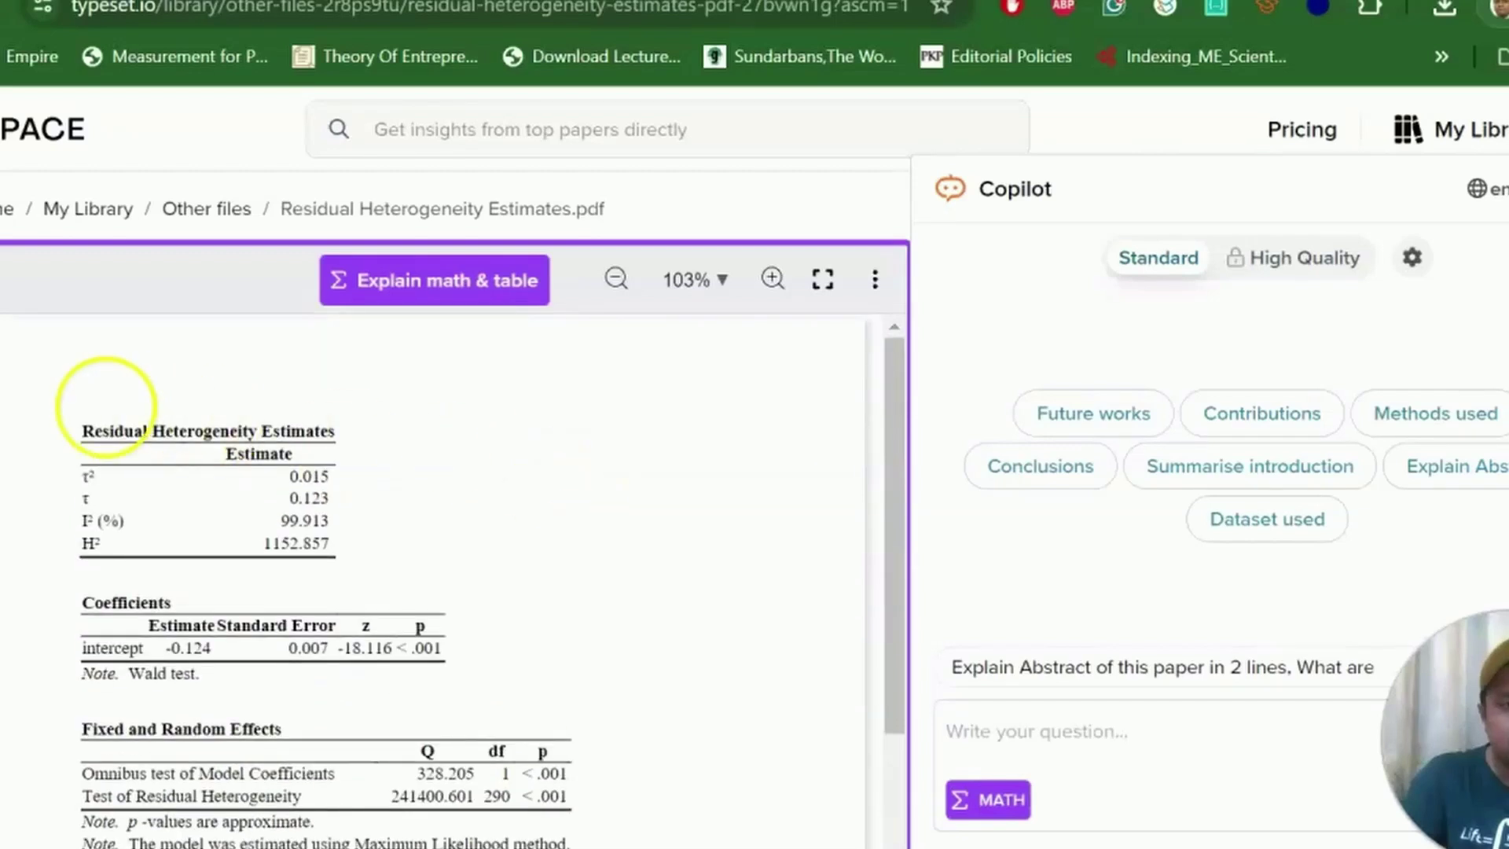
pyautogui.moveTo(51, 411); pyautogui.dragTo(399, 599)
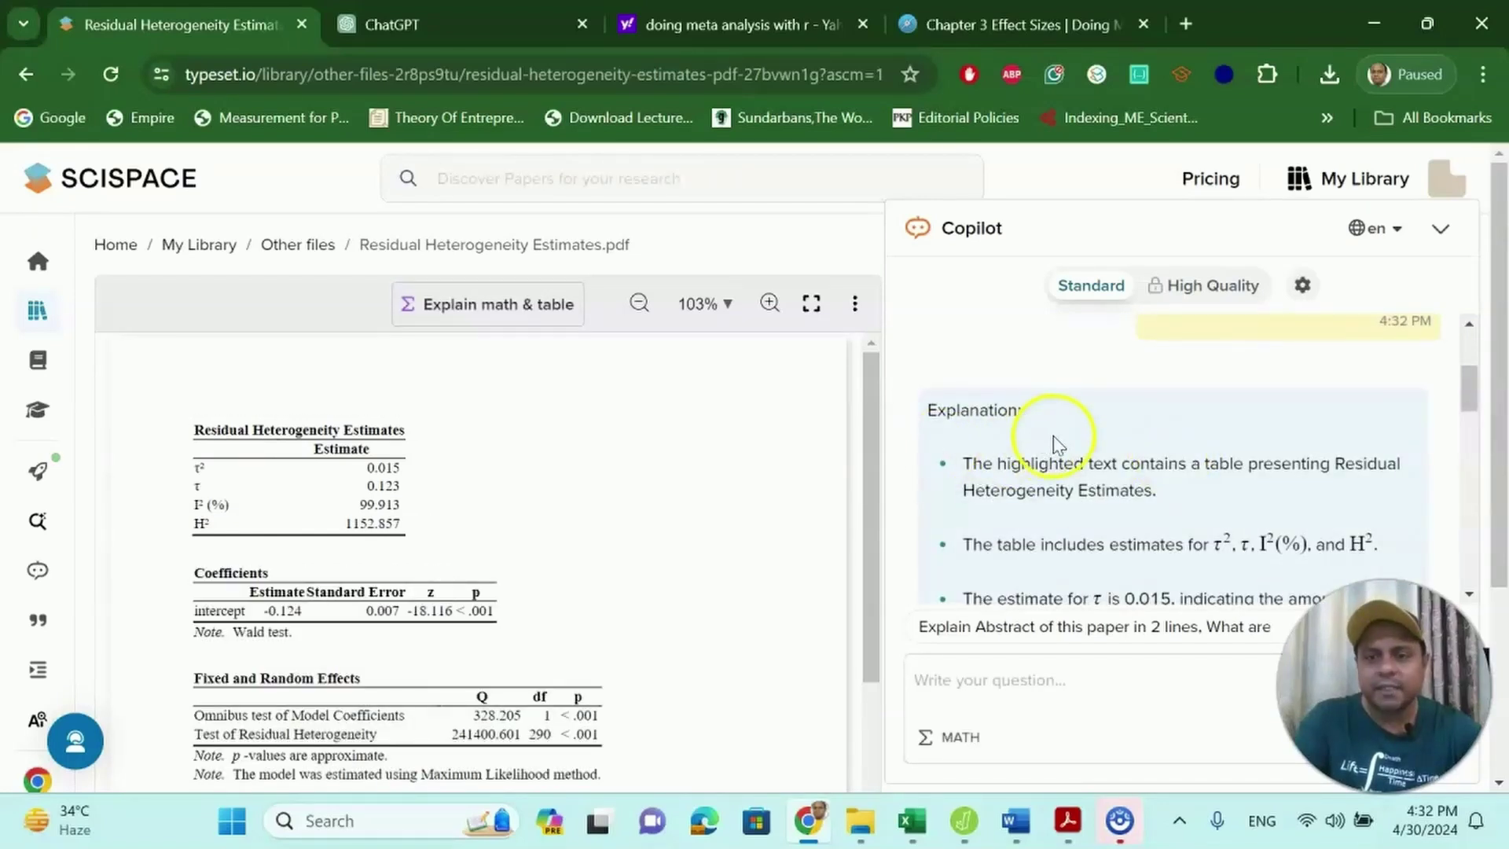
pyautogui.scroll(-2, 1054, 440)
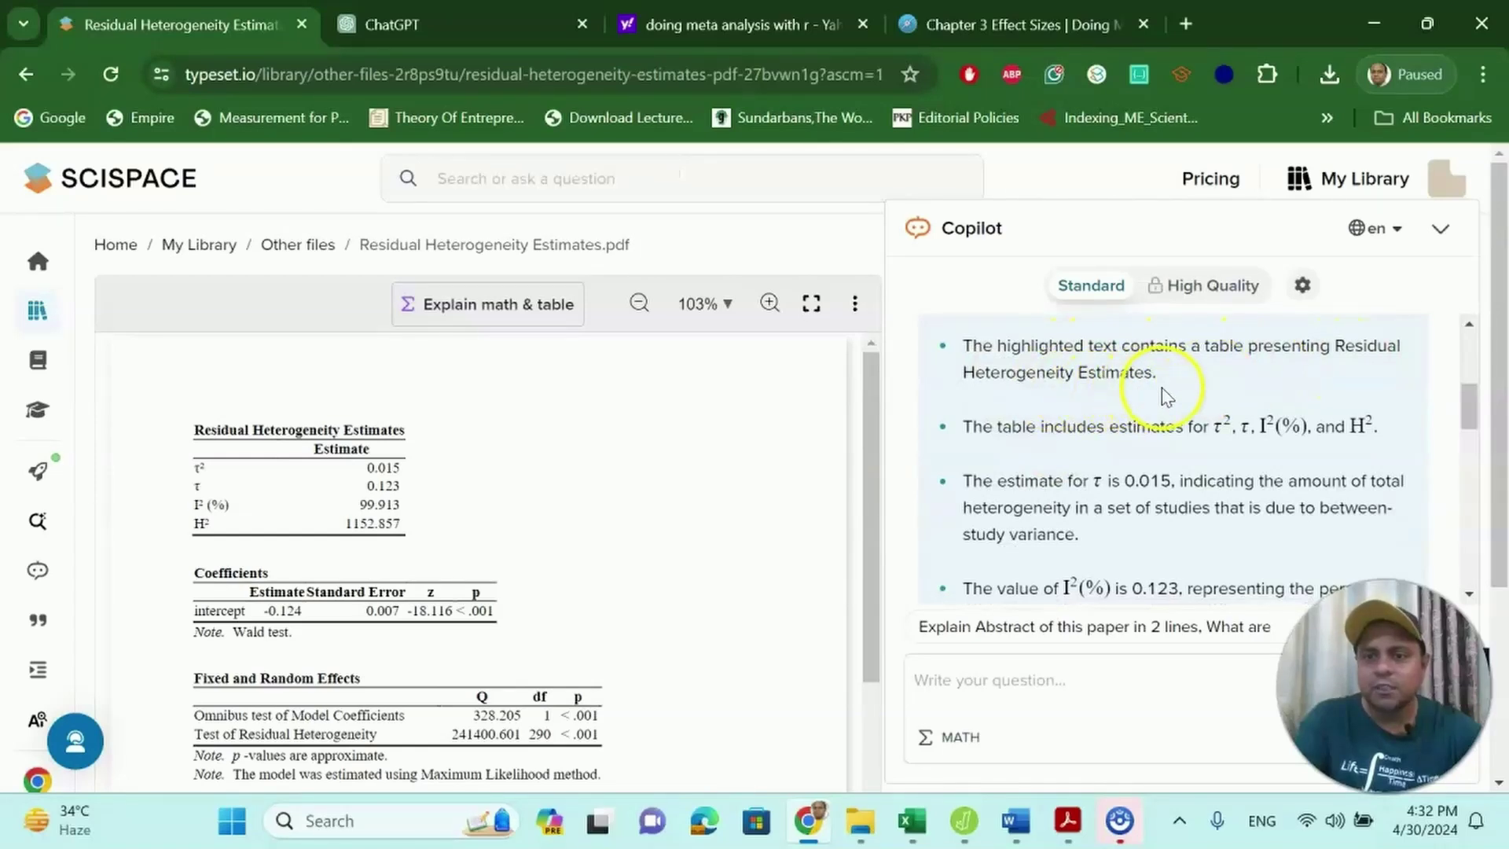
pyautogui.scroll(-2, 1166, 395)
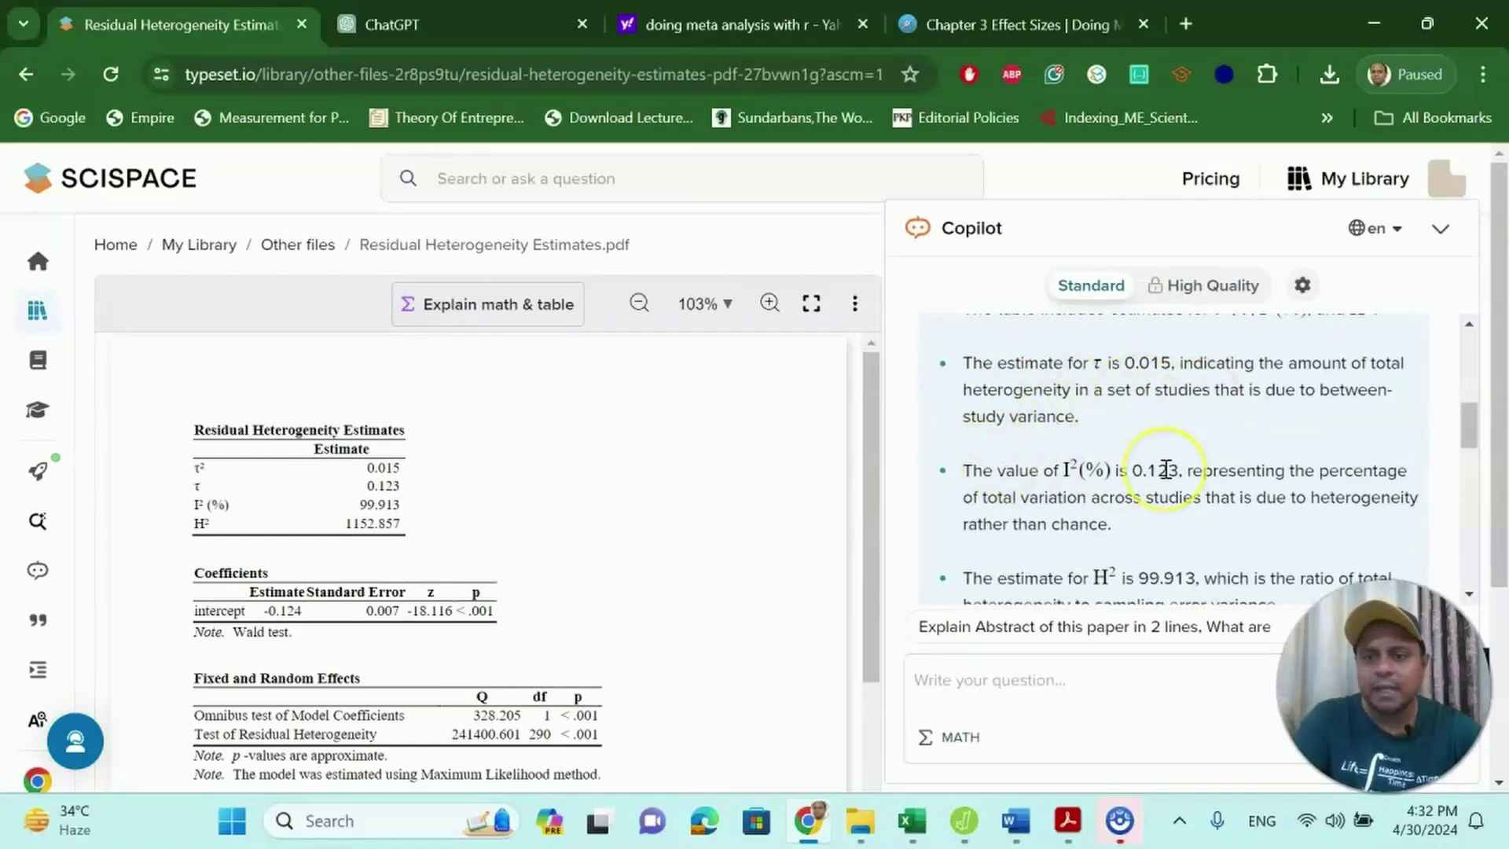
pyautogui.scroll(-6, 1166, 470)
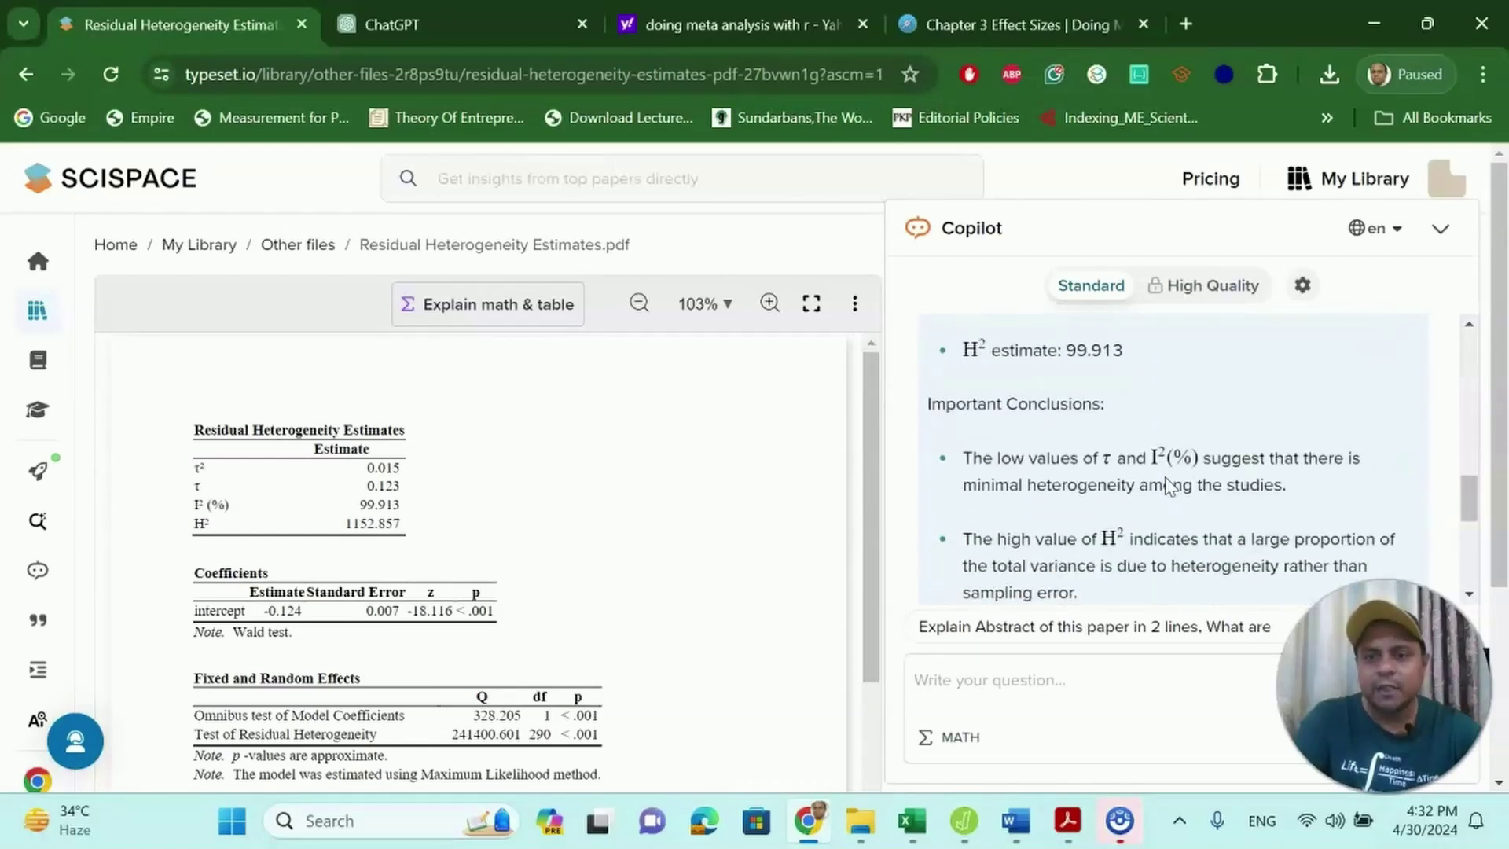
pyautogui.scroll(-4, 1167, 478)
# Step: Ask Copilot 'can you interpret the' estimates, then view ChatGPT's τ², τ, I², H² explanation
pyautogui.click(1002, 697)
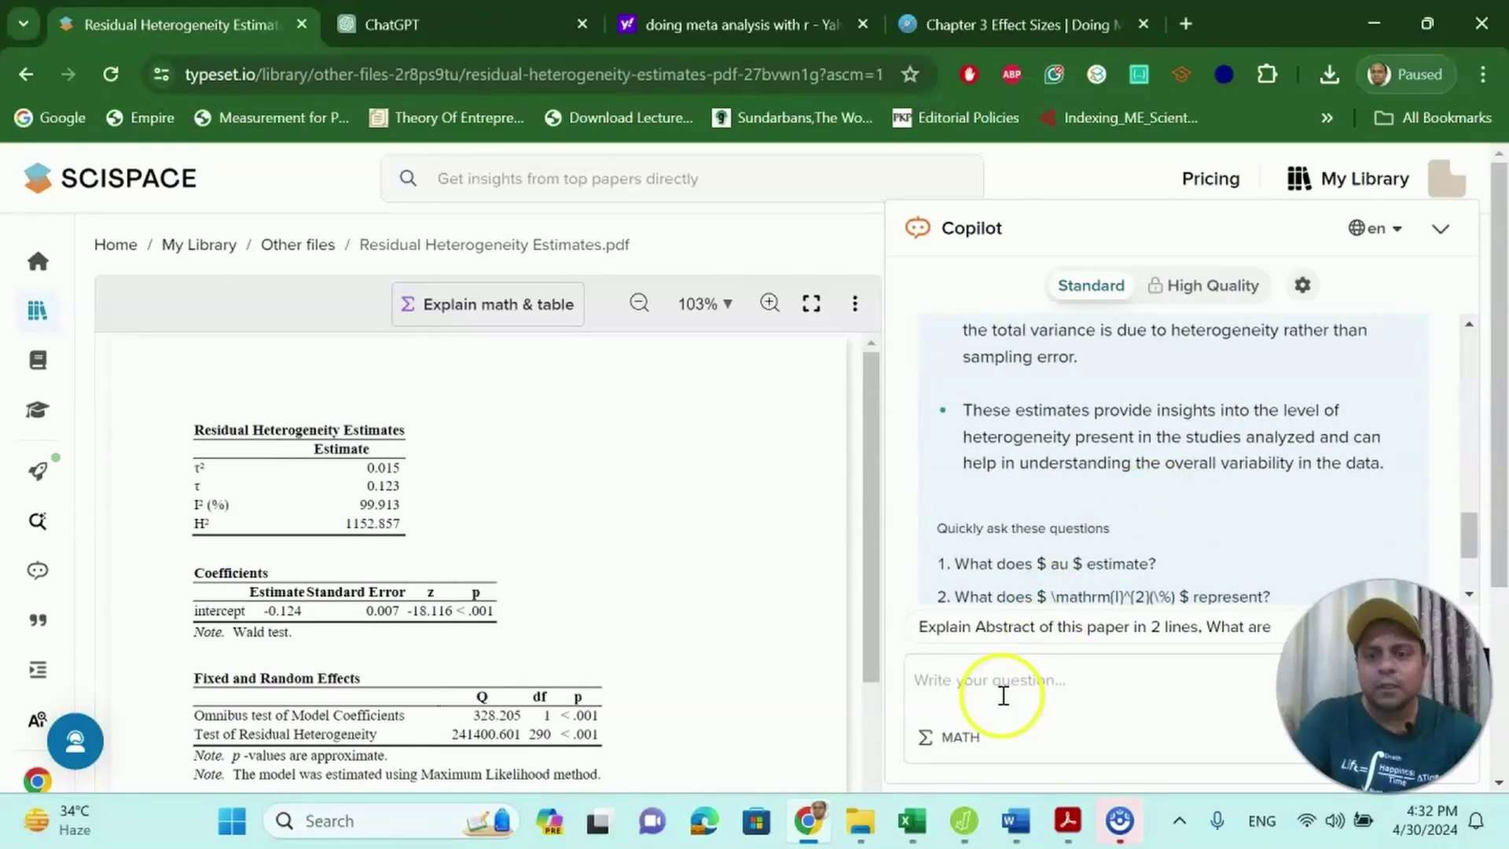
pyautogui.write('can you interp')
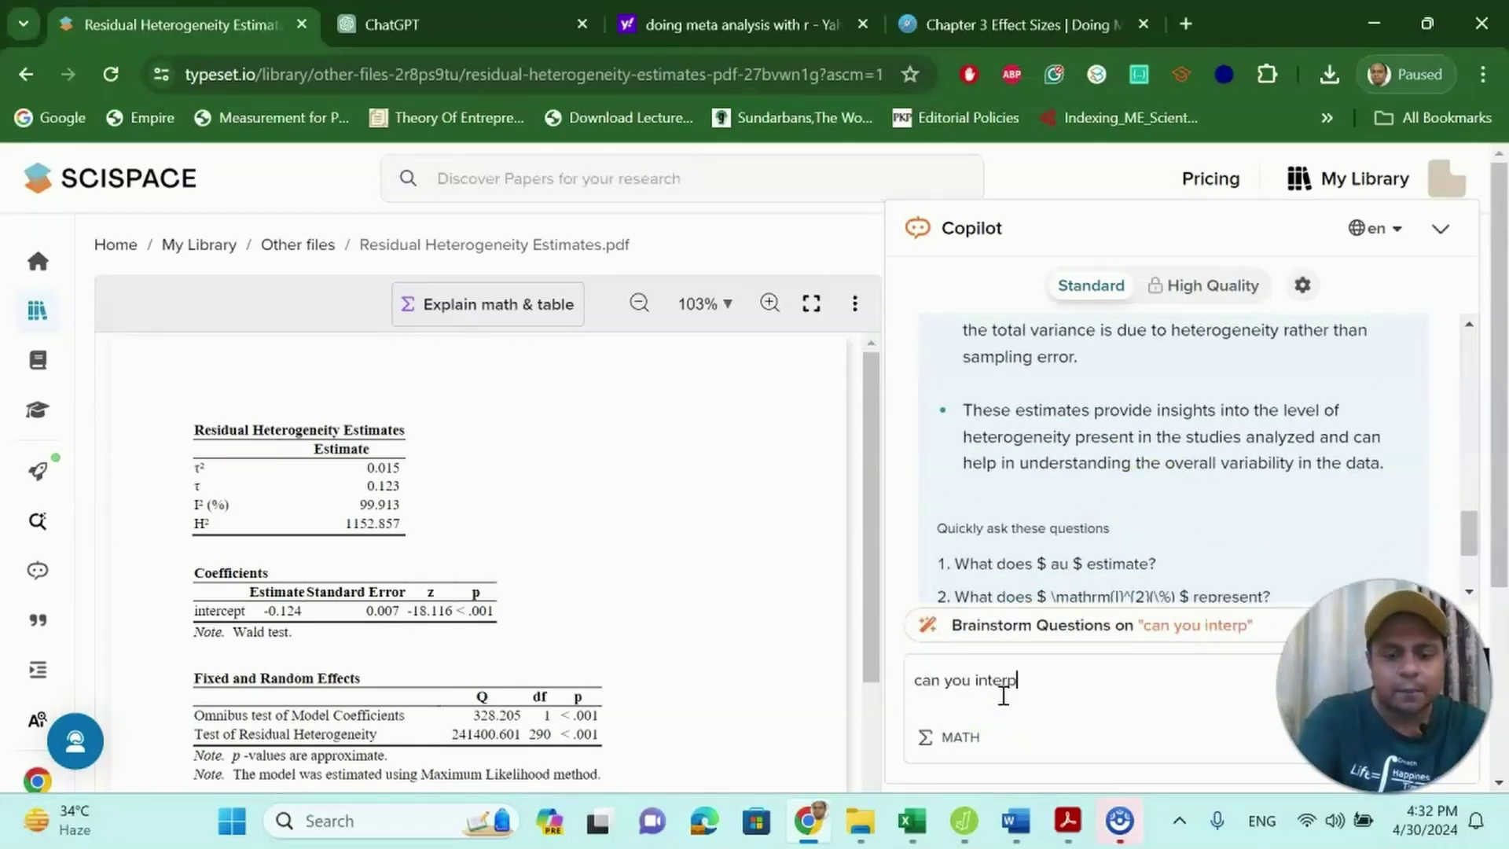
pyautogui.write('ret the results littel')
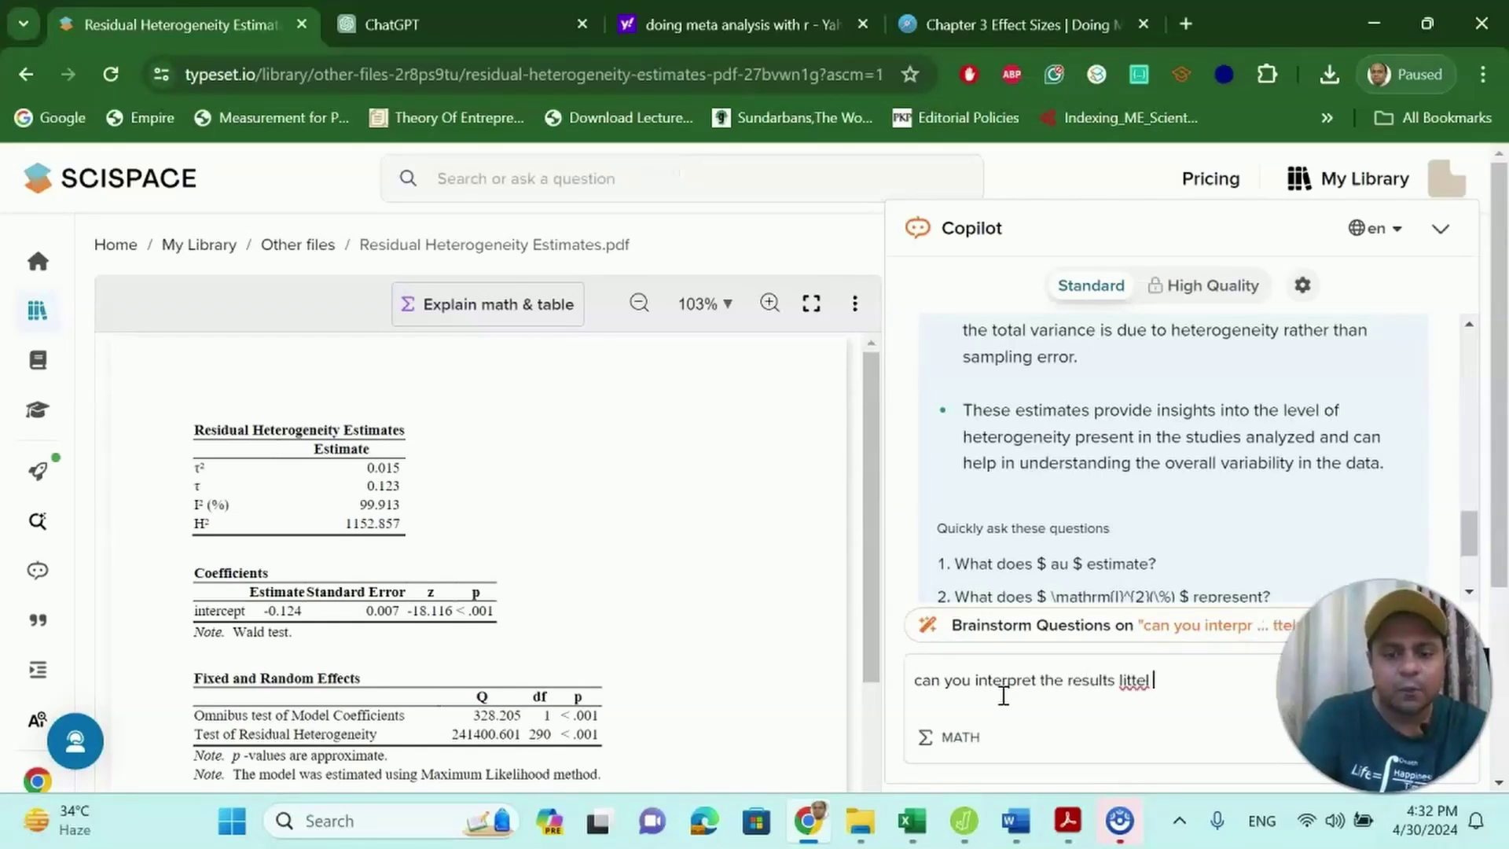
pyautogui.press('Return')
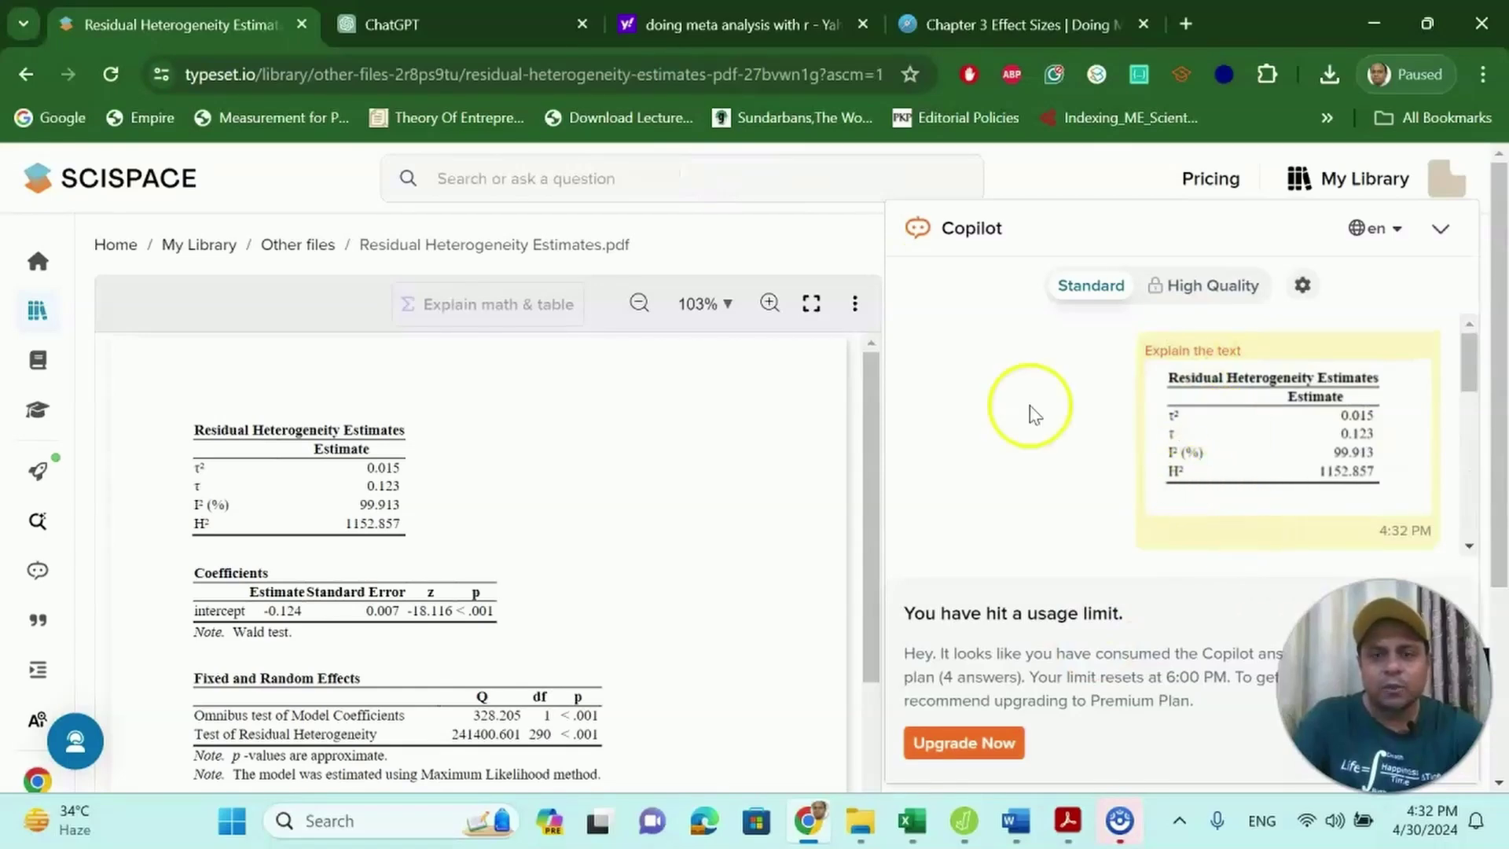
pyautogui.click(495, 16)
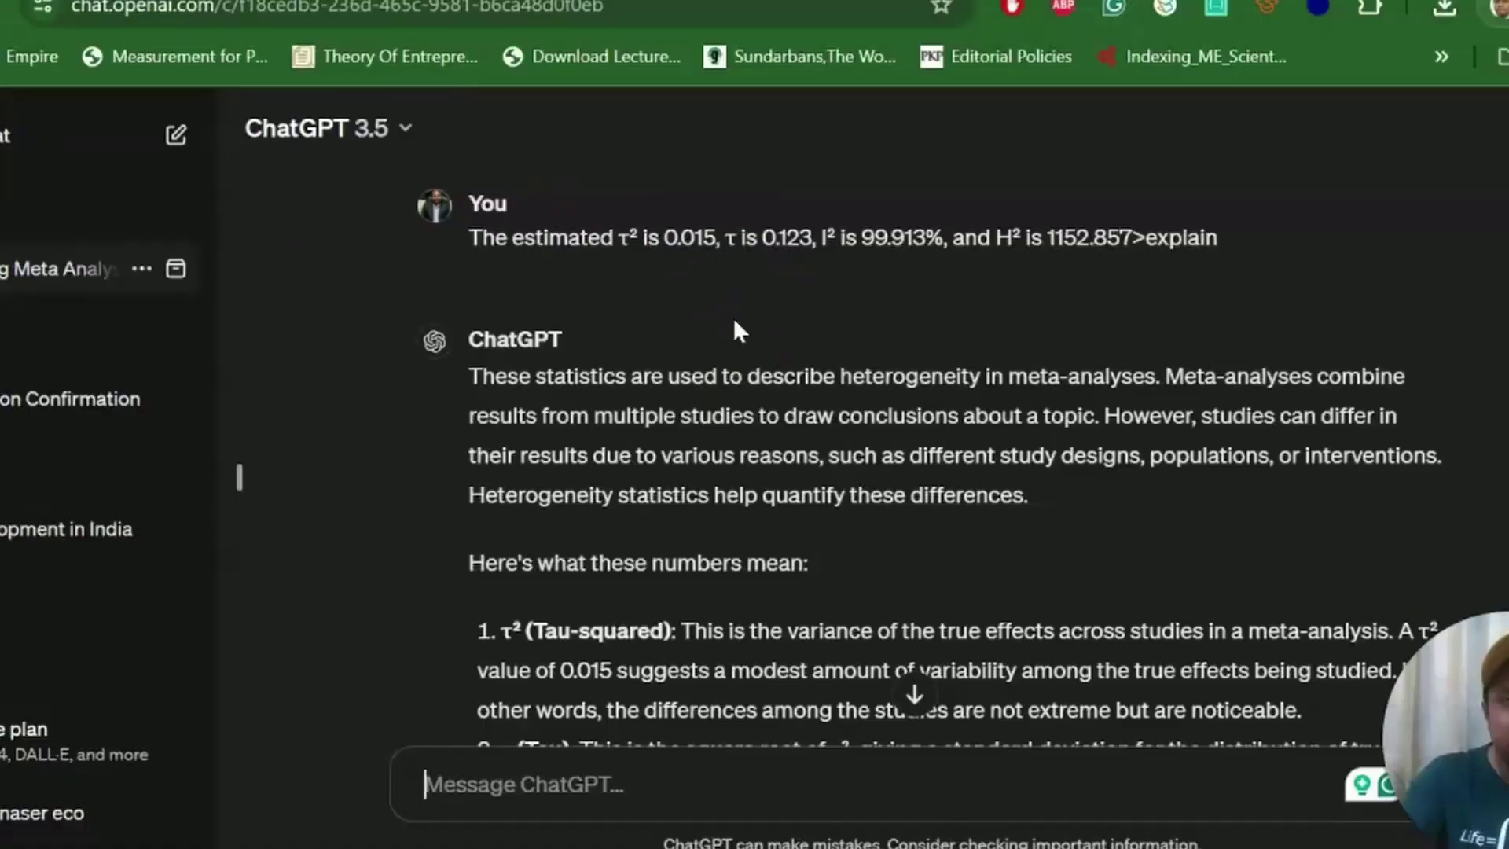
pyautogui.click(584, 275)
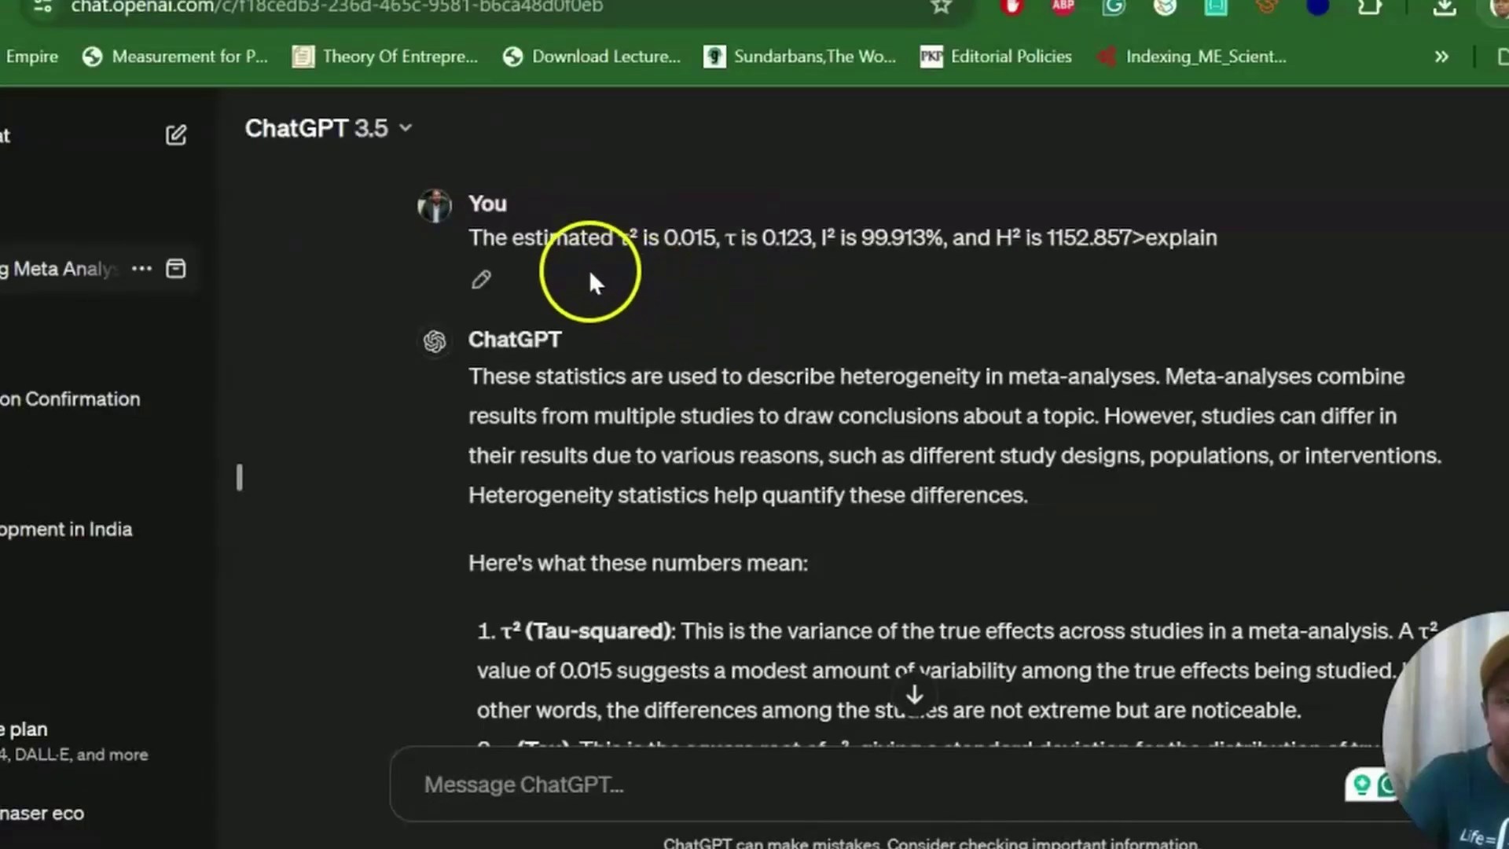